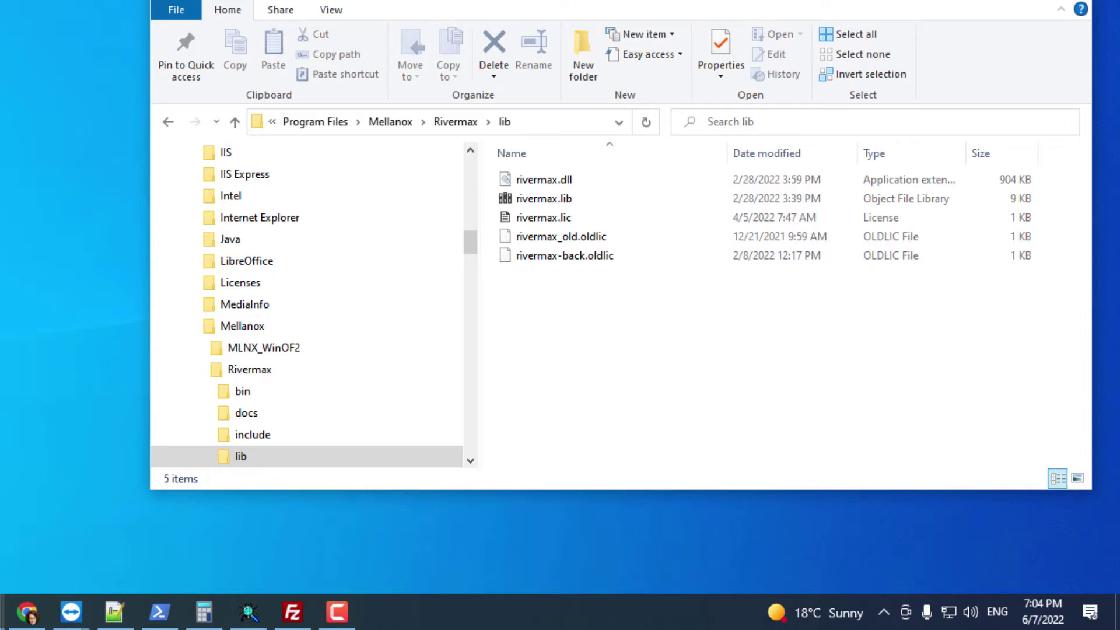
Show the full path of the Rivermax lib folder in File Explorer
{"action": "left_click", "coordinate": [547, 124]}
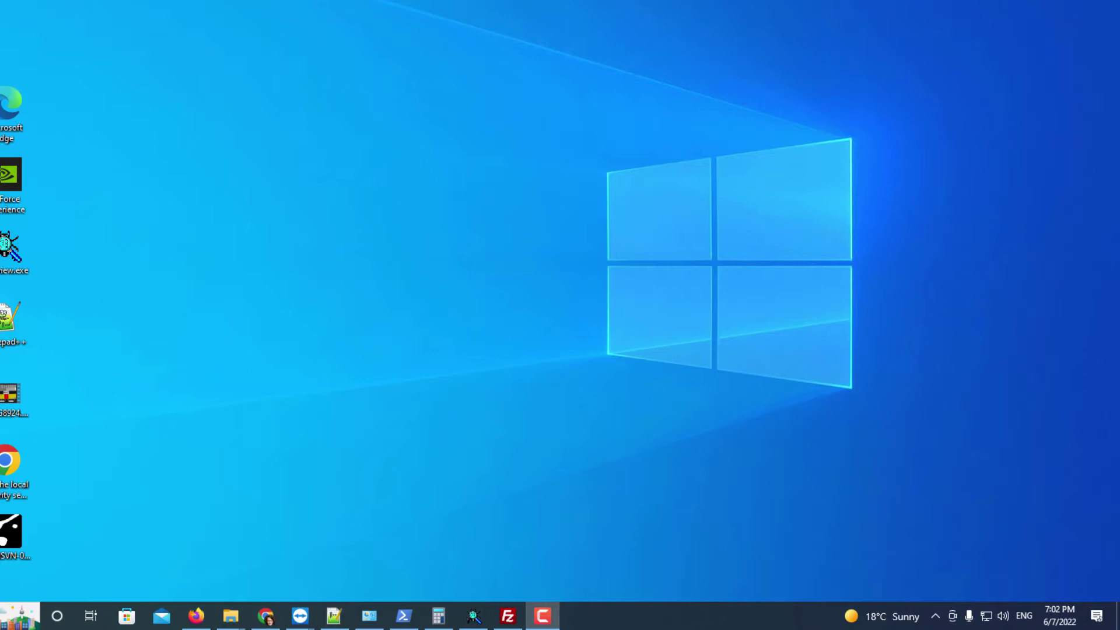
Open the list of network adapters from the Windows Network & Internet settings and move its window fully into view
{"action": "right_click", "coordinate": [985, 617]}
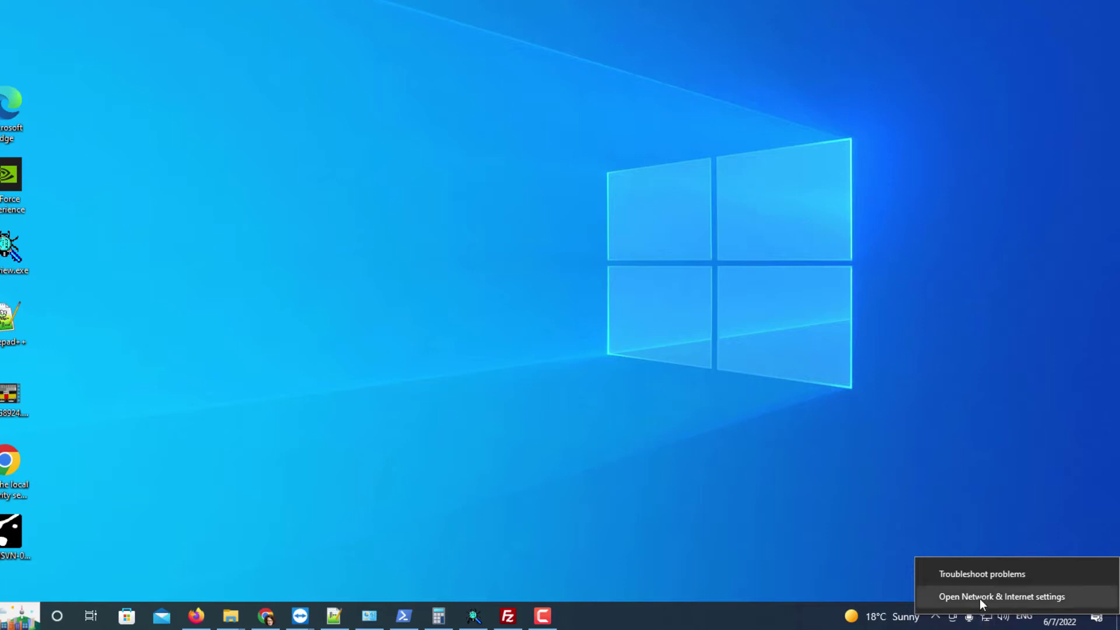
{"action": "left_click", "coordinate": [980, 599]}
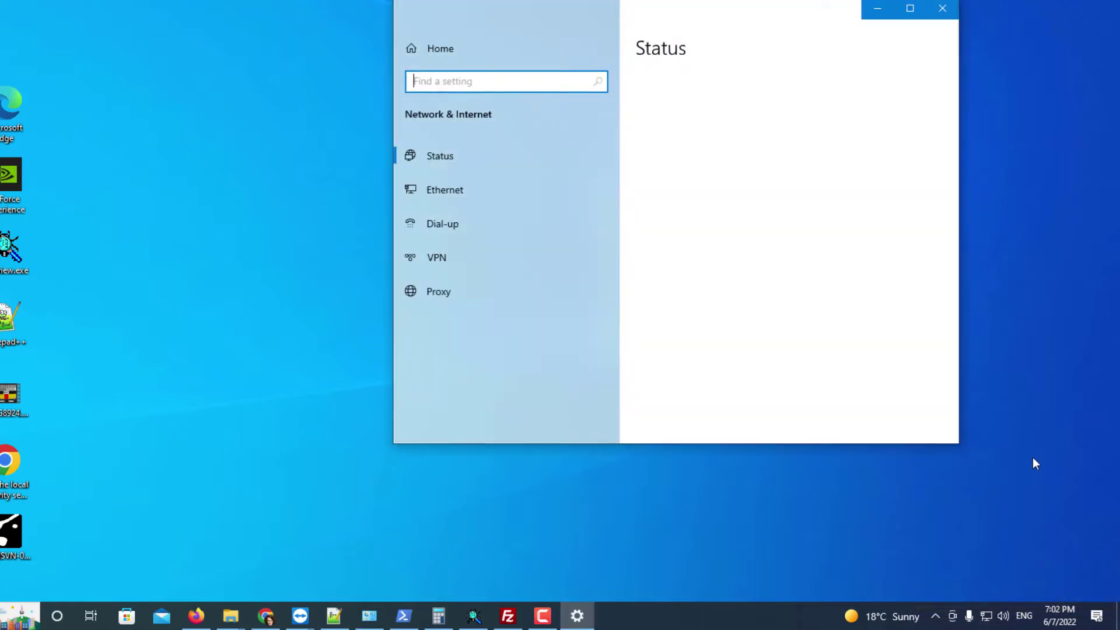
{"action": "scroll", "coordinate": [873, 353], "scroll_direction": "down", "scroll_amount": 2}
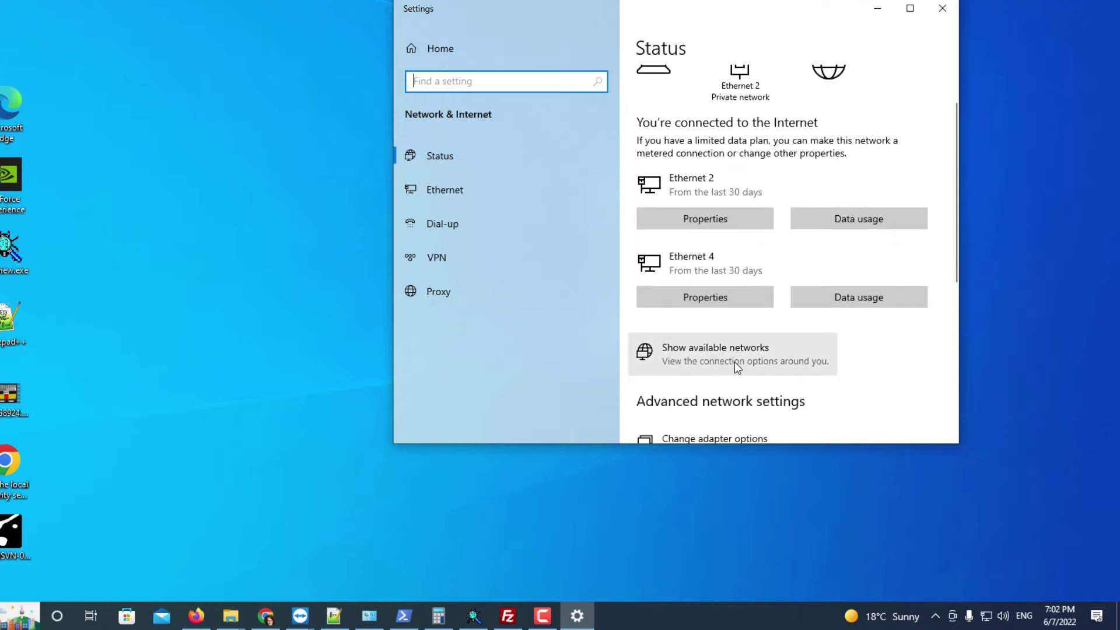
{"action": "scroll", "coordinate": [731, 367], "scroll_direction": "down", "scroll_amount": 2}
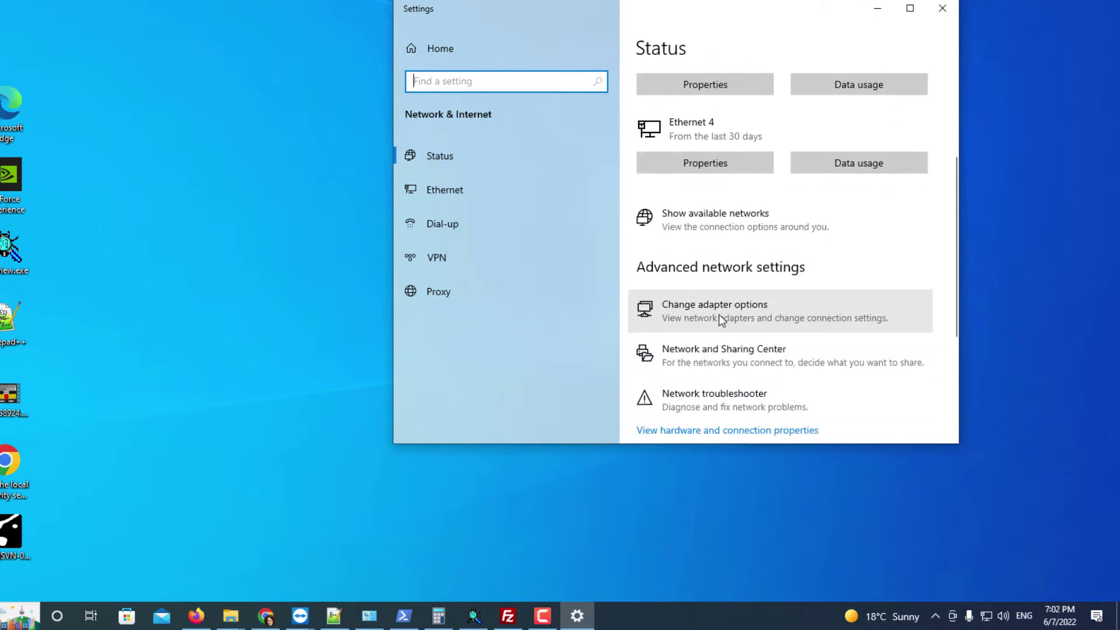
{"action": "left_click", "coordinate": [719, 315]}
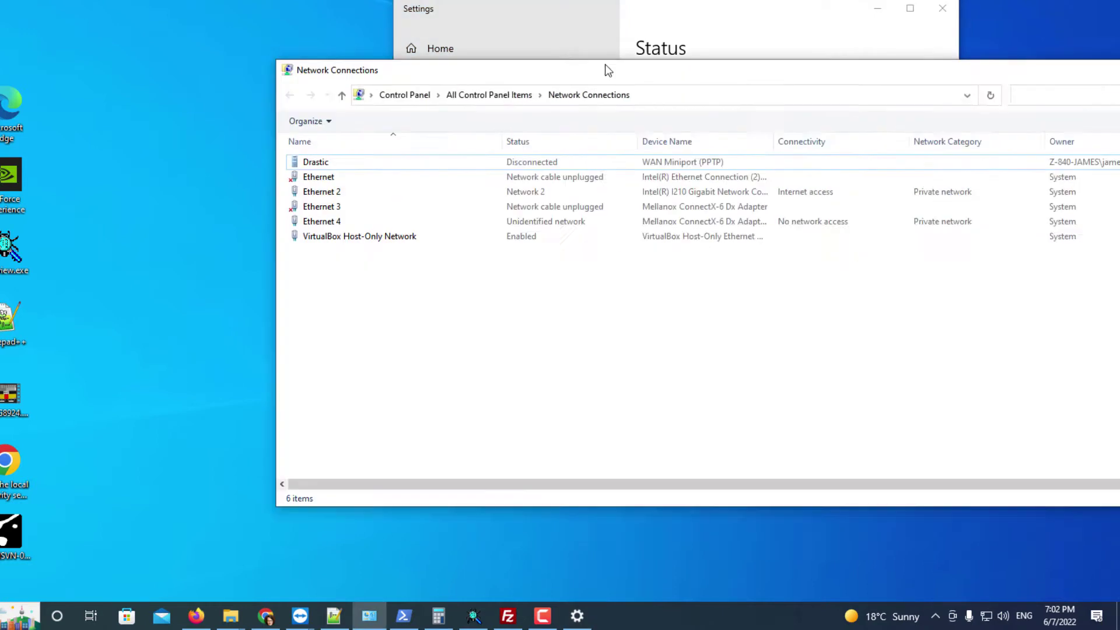
{"action": "left_click_drag", "start_coordinate": [605, 64], "coordinate": [408, 31]}
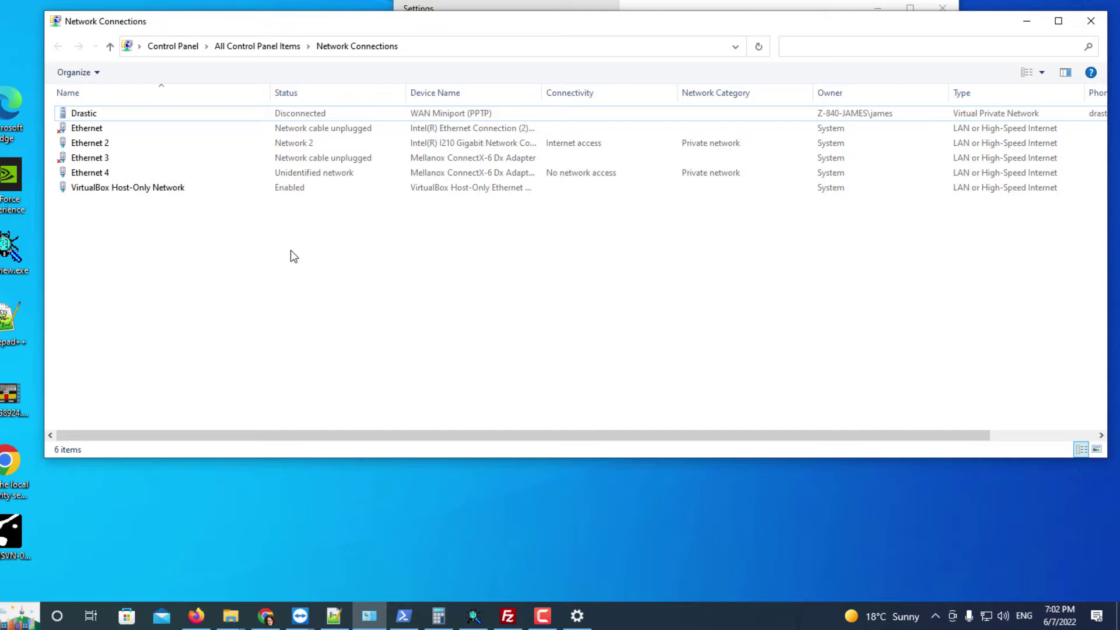
Examine the IPv4 address and subnet mask of the Ethernet 4 Mellanox adapter, then close its properties and the network windows
{"action": "left_click", "coordinate": [438, 176]}
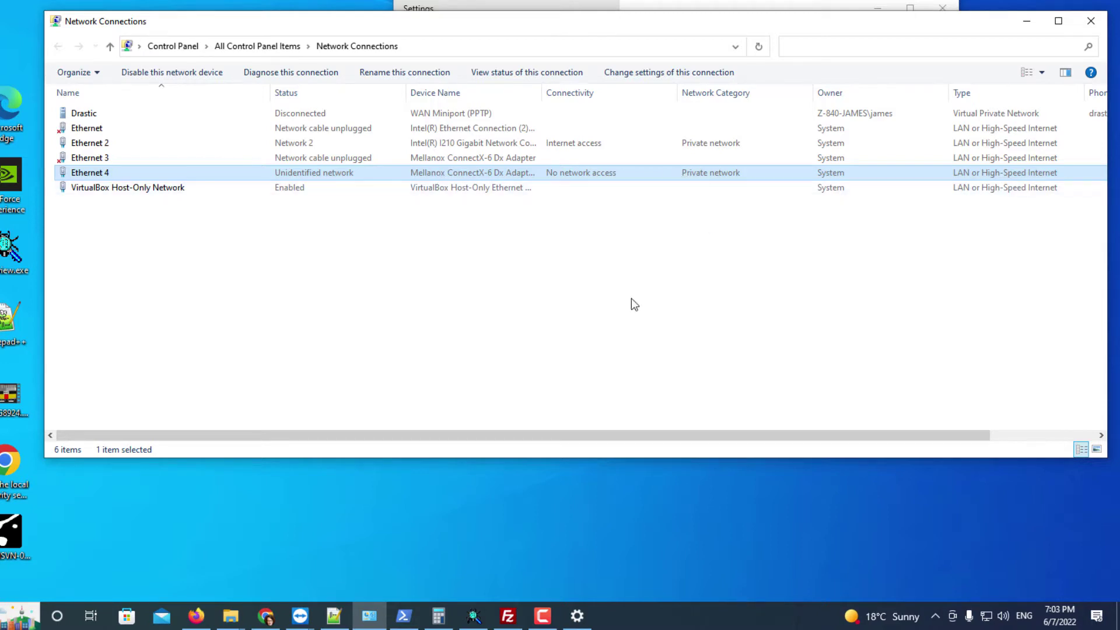
{"action": "right_click", "coordinate": [440, 178]}
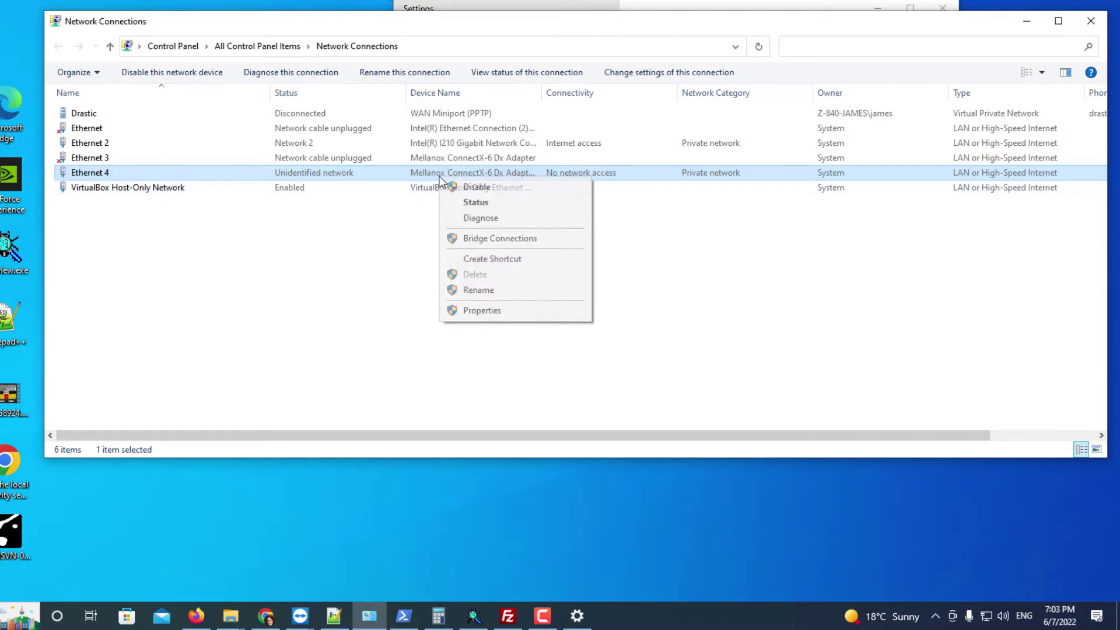
{"action": "left_click", "coordinate": [496, 310]}
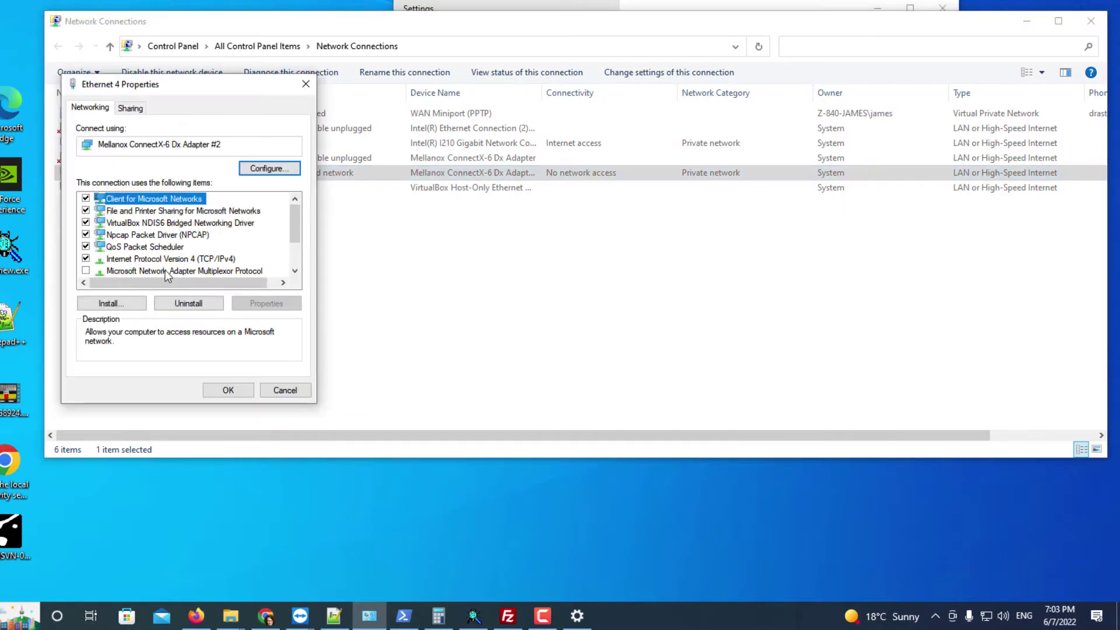
{"action": "double_click", "coordinate": [160, 259]}
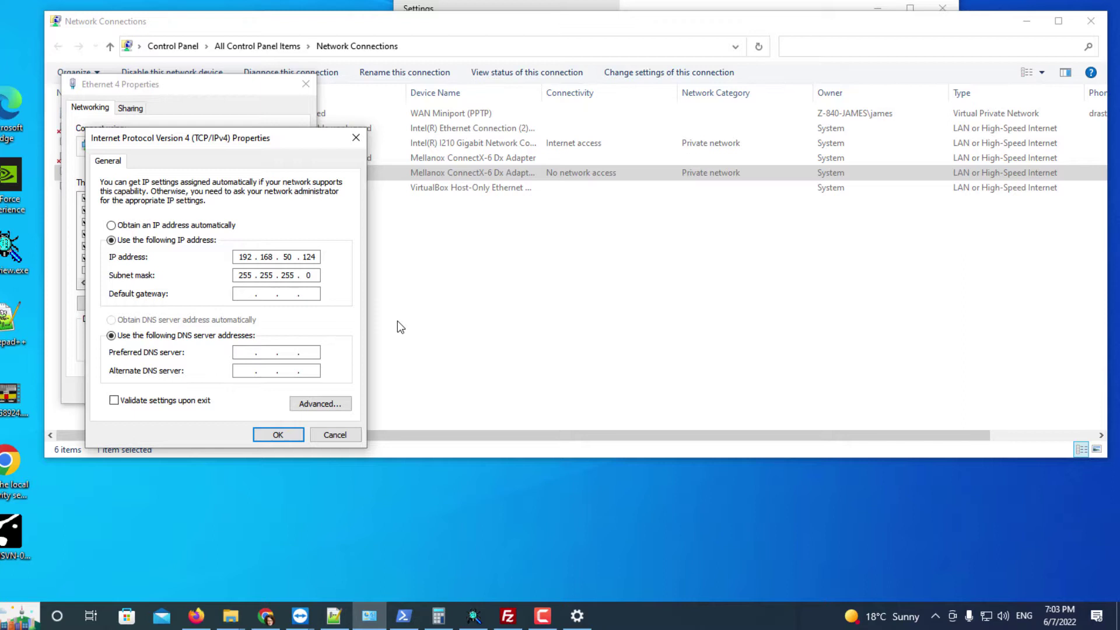
{"action": "left_click", "coordinate": [279, 434]}
{"action": "left_click", "coordinate": [231, 391]}
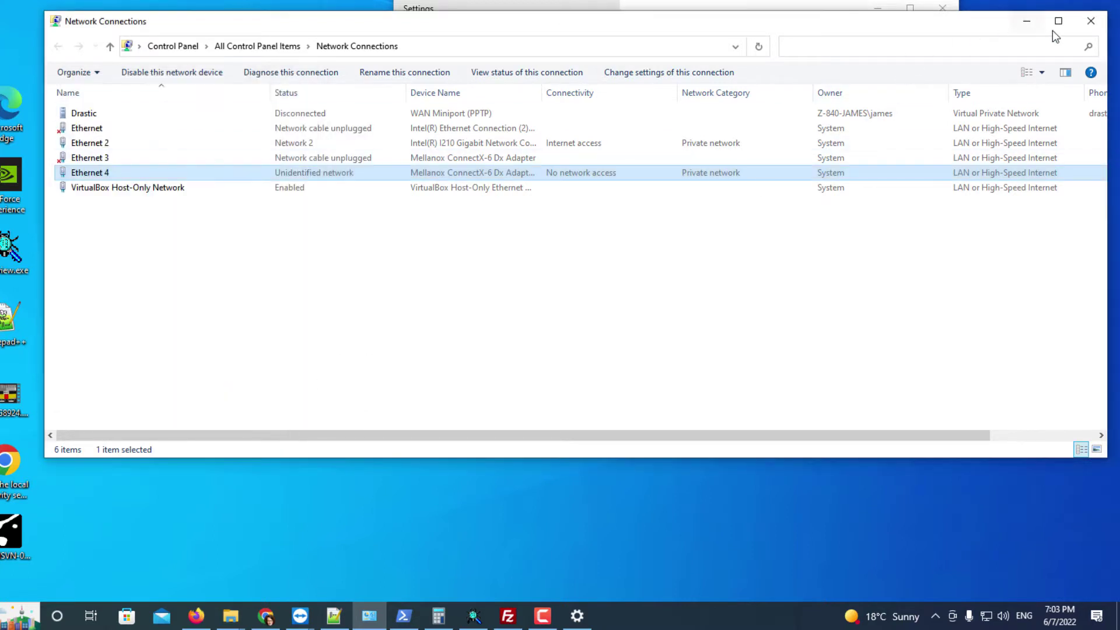
{"action": "left_click", "coordinate": [1090, 21]}
{"action": "left_click", "coordinate": [943, 9]}
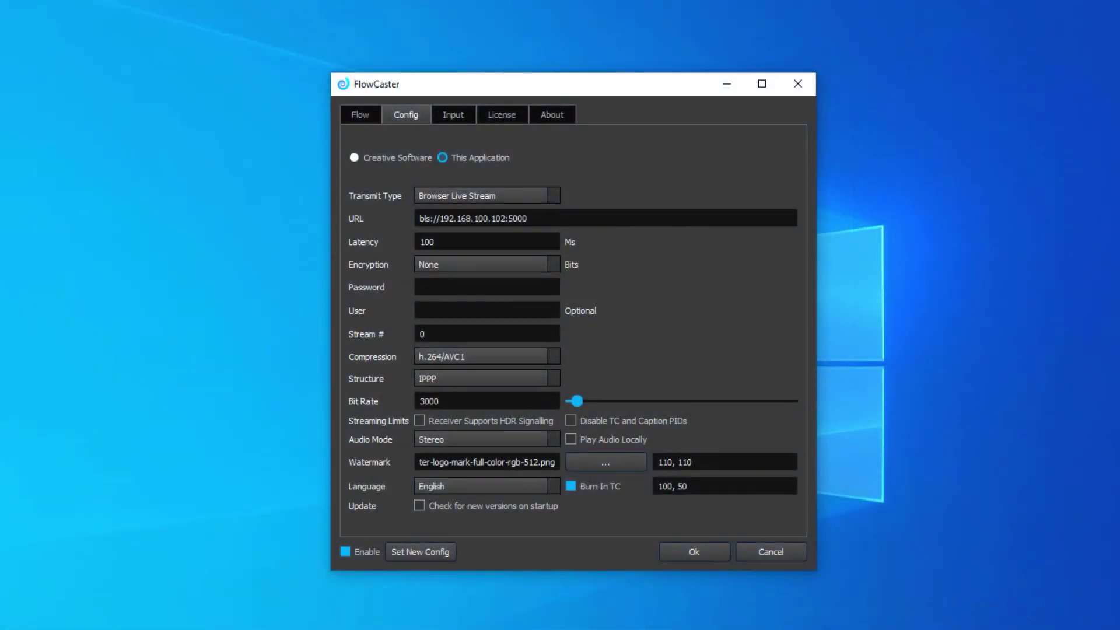
Configure FlowCaster for Creative Software with the SMPTE-2110 transmit type and local audio playback enabled
{"action": "left_click", "coordinate": [356, 158]}
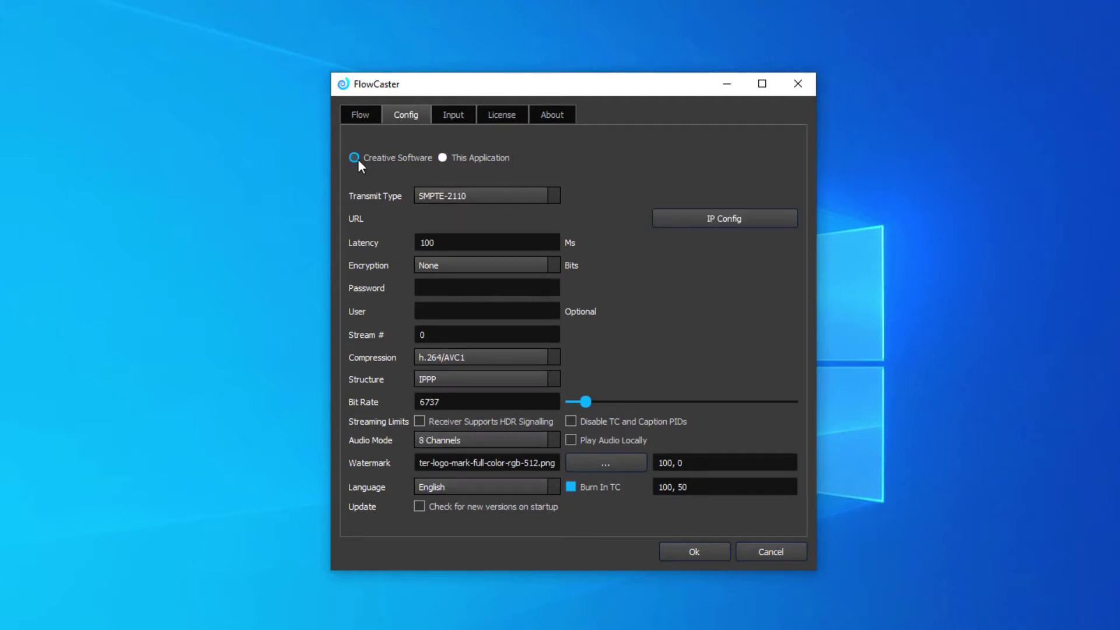
{"action": "left_click", "coordinate": [558, 196]}
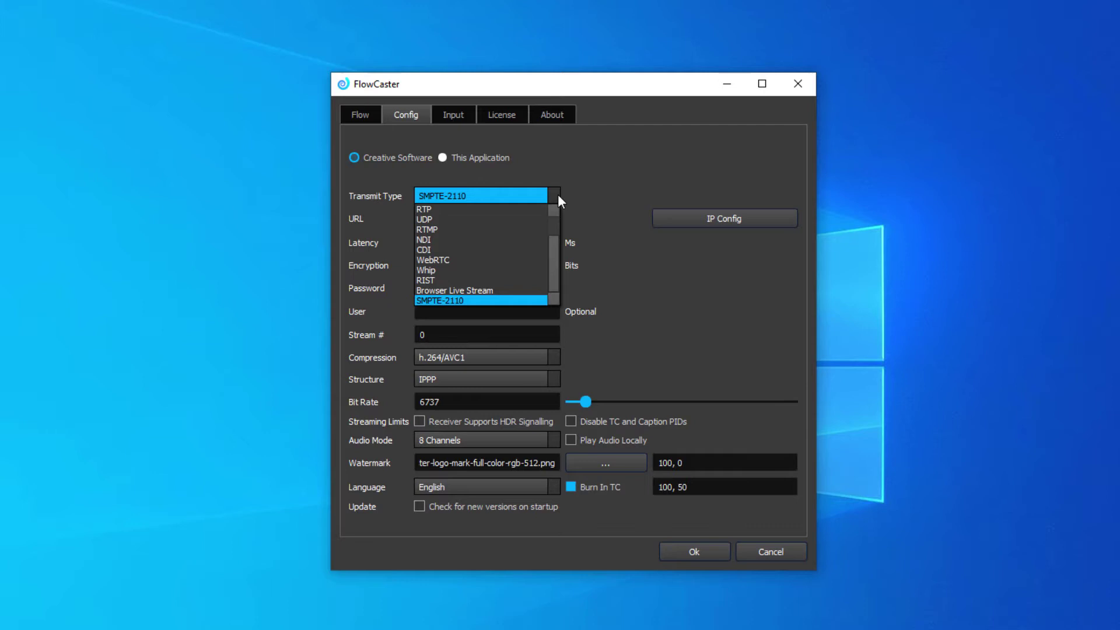
{"action": "left_click", "coordinate": [557, 196]}
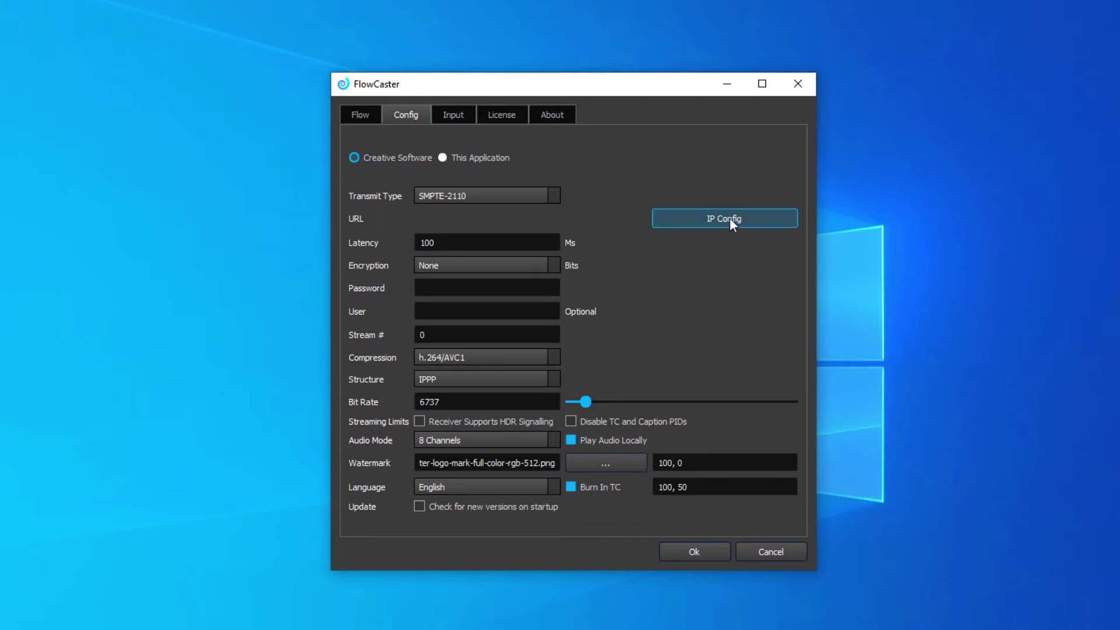
Open the IP video setup for the SMPTE-2110 output and choose 8 audio channels
{"action": "left_click", "coordinate": [709, 222]}
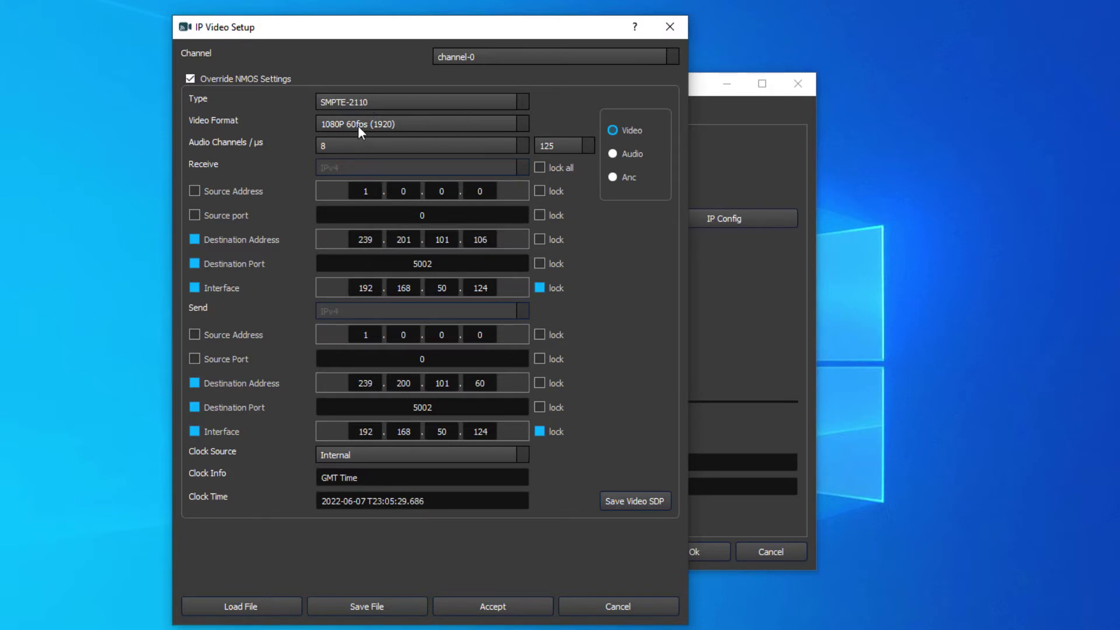
{"action": "left_click", "coordinate": [362, 149]}
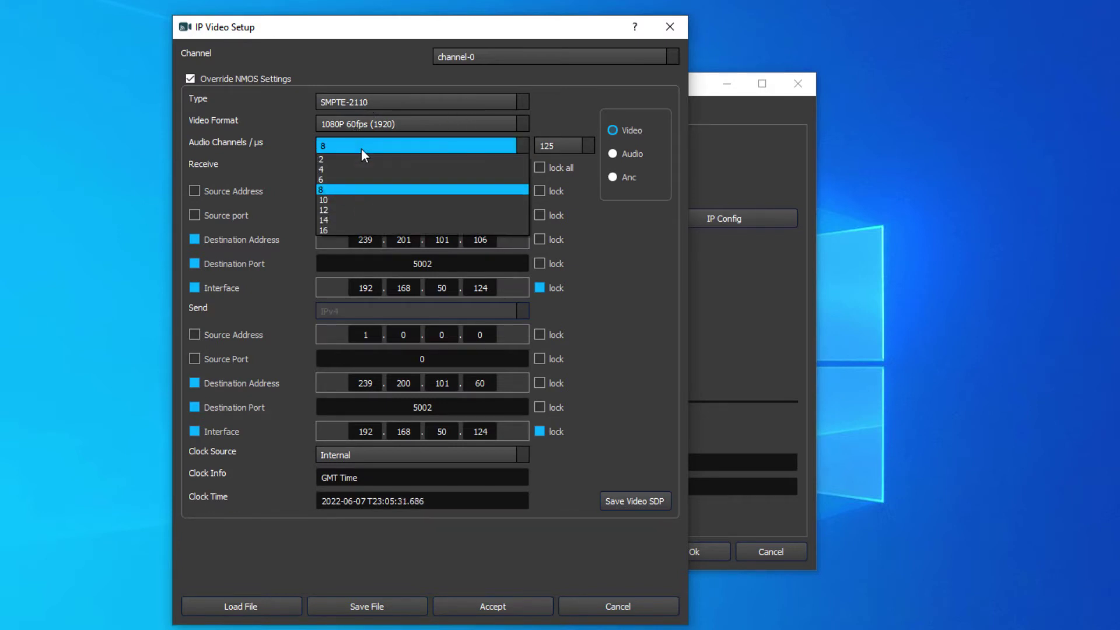
{"action": "left_click", "coordinate": [362, 150]}
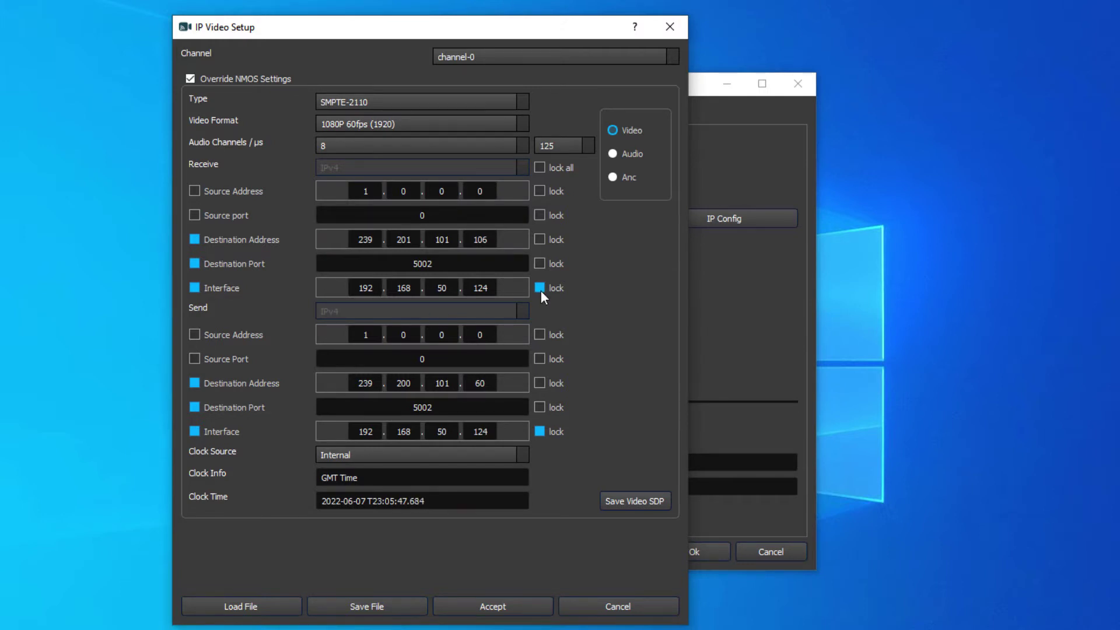
Try 125 as the last octet of the video receive interface address and restore it to 124
{"action": "double_click", "coordinate": [480, 287]}
{"action": "key", "text": "ctrl+c"}
{"action": "type", "text": "125"}
{"action": "double_click", "coordinate": [480, 287]}
{"action": "key", "text": "ctrl+v"}
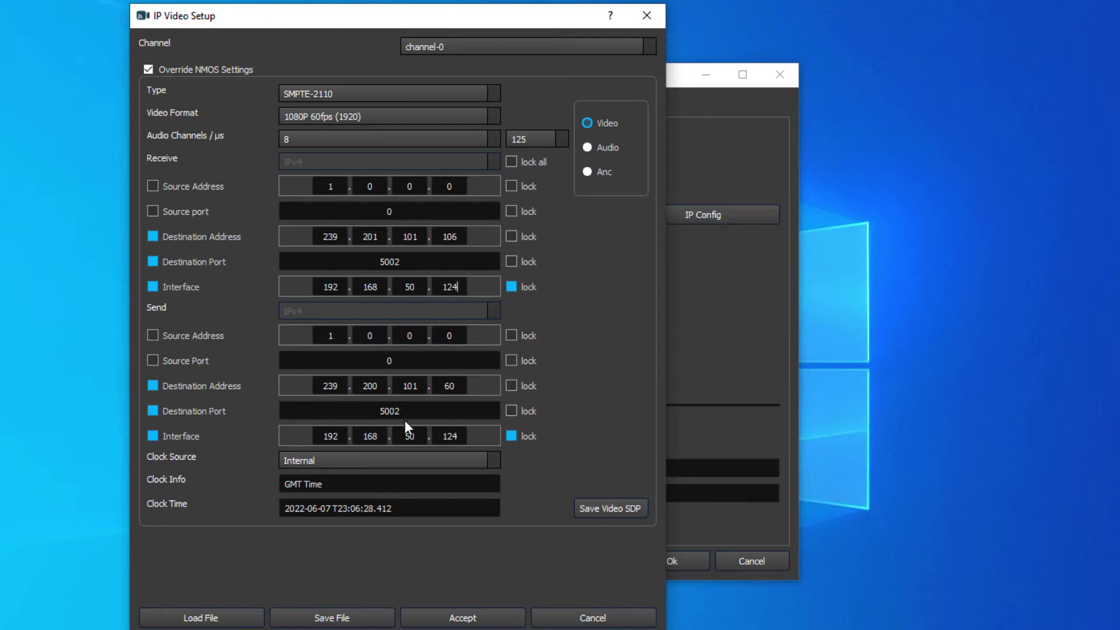
Review the Audio and Anc stream settings, set the clock source to H/W SMPTE 2059/PTP, and accept the IP video setup
{"action": "left_click", "coordinate": [610, 149]}
{"action": "left_click", "coordinate": [609, 171]}
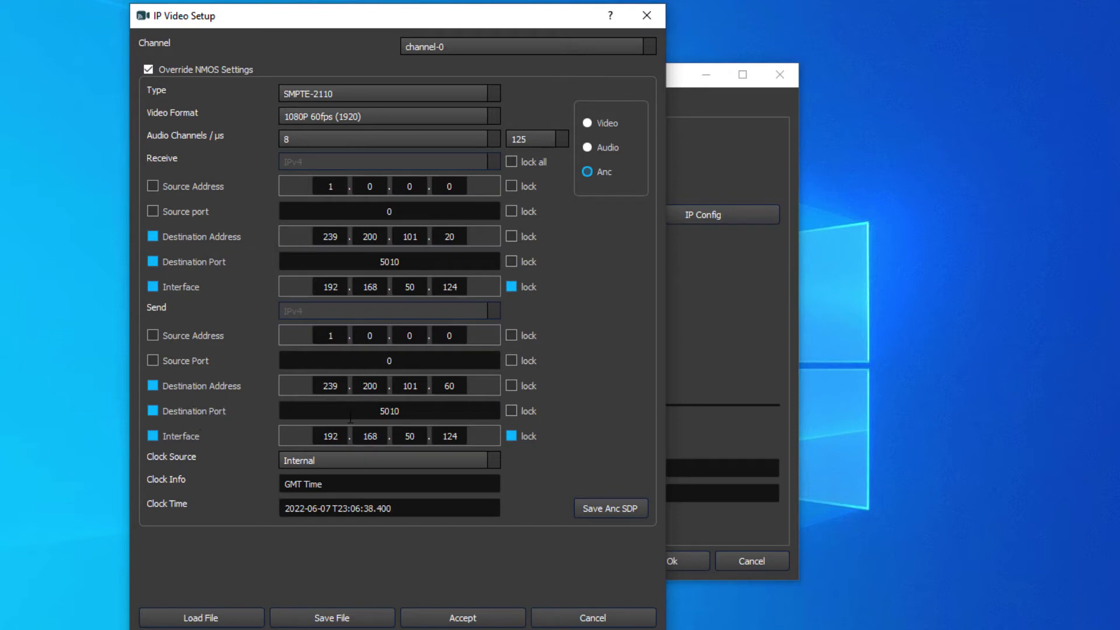
{"action": "left_click", "coordinate": [495, 461]}
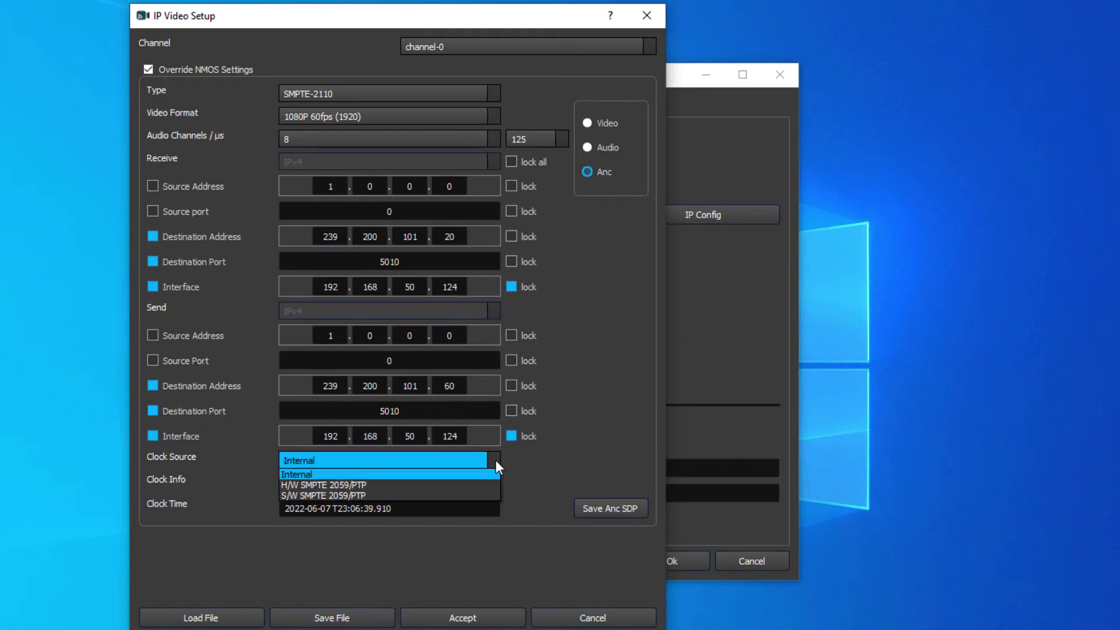
{"action": "left_click", "coordinate": [369, 483]}
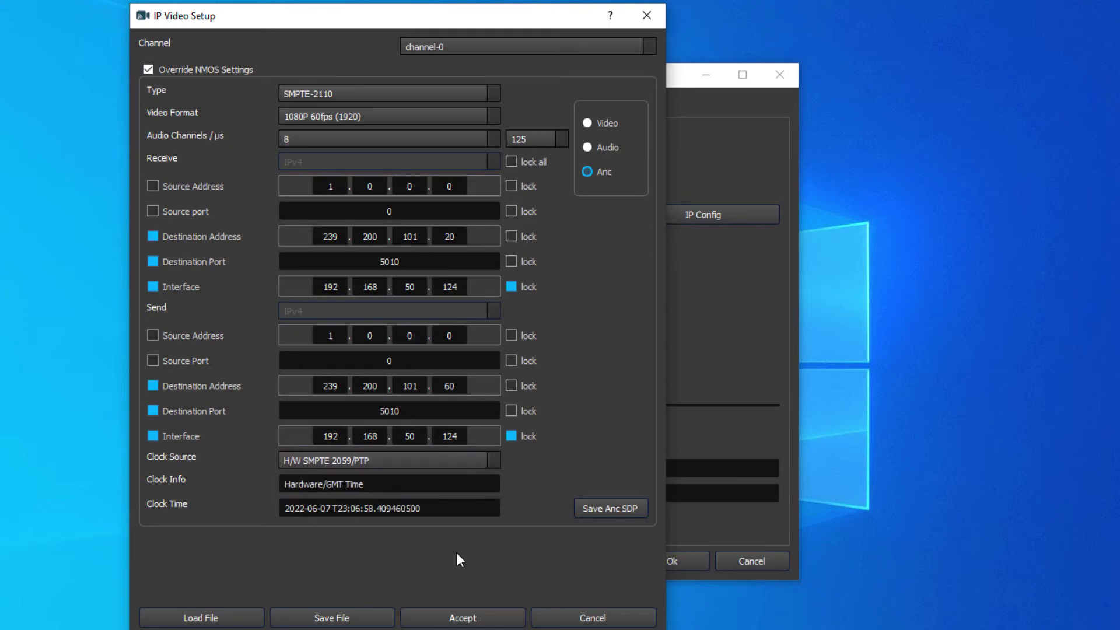
{"action": "left_click", "coordinate": [454, 623]}
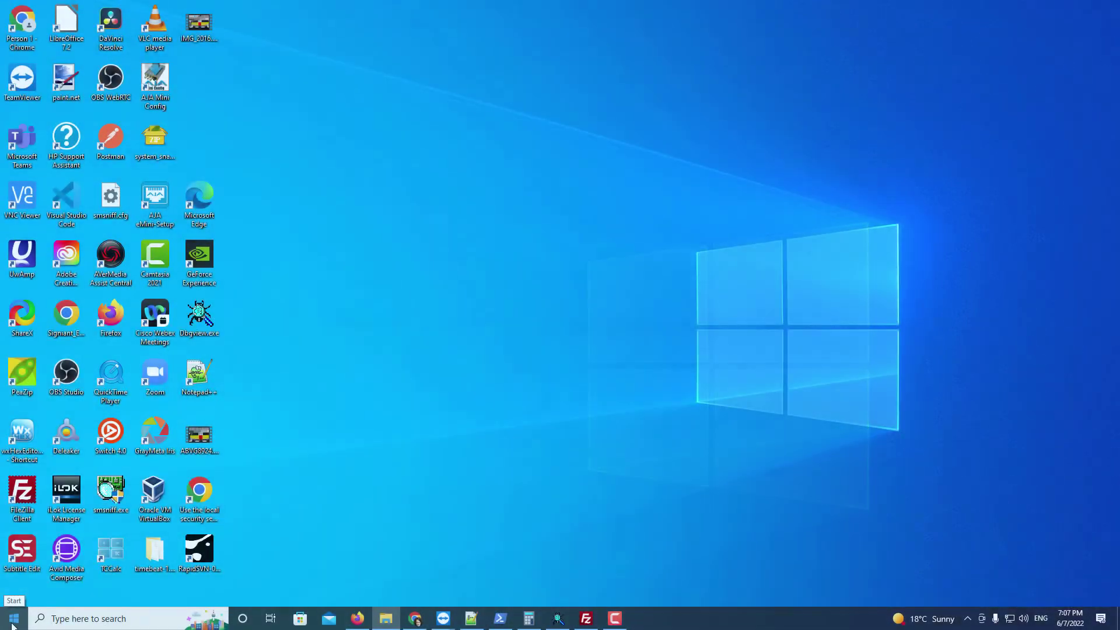
Launch Adobe Premiere Pro 2022 and open the recent project MotocrossFlowCasterDemo
{"action": "left_click", "coordinate": [13, 620]}
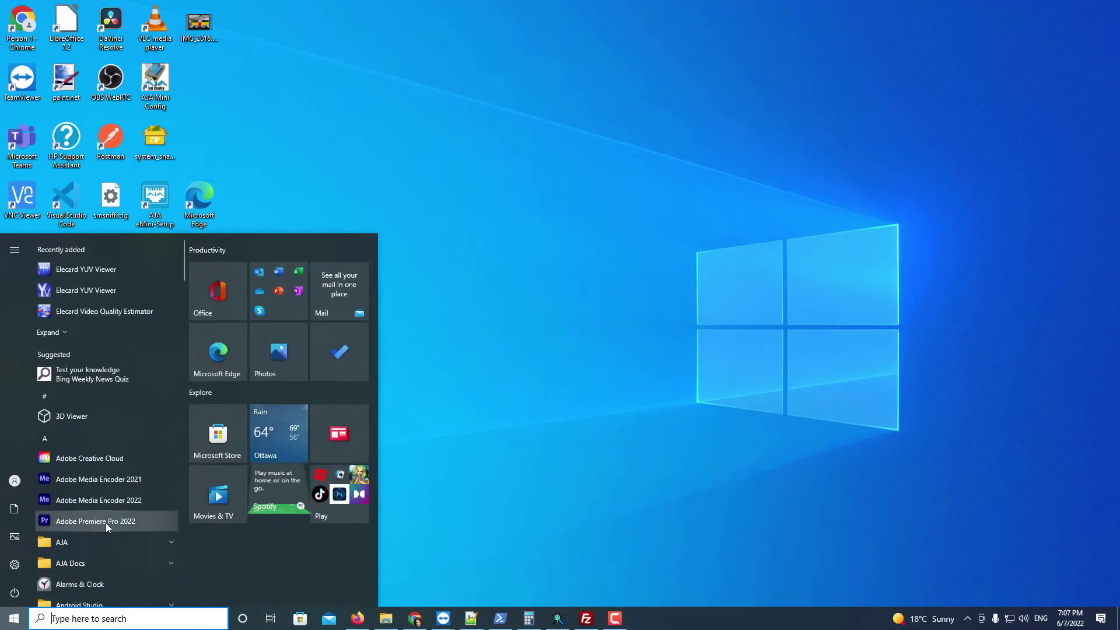
{"action": "left_click", "coordinate": [106, 523]}
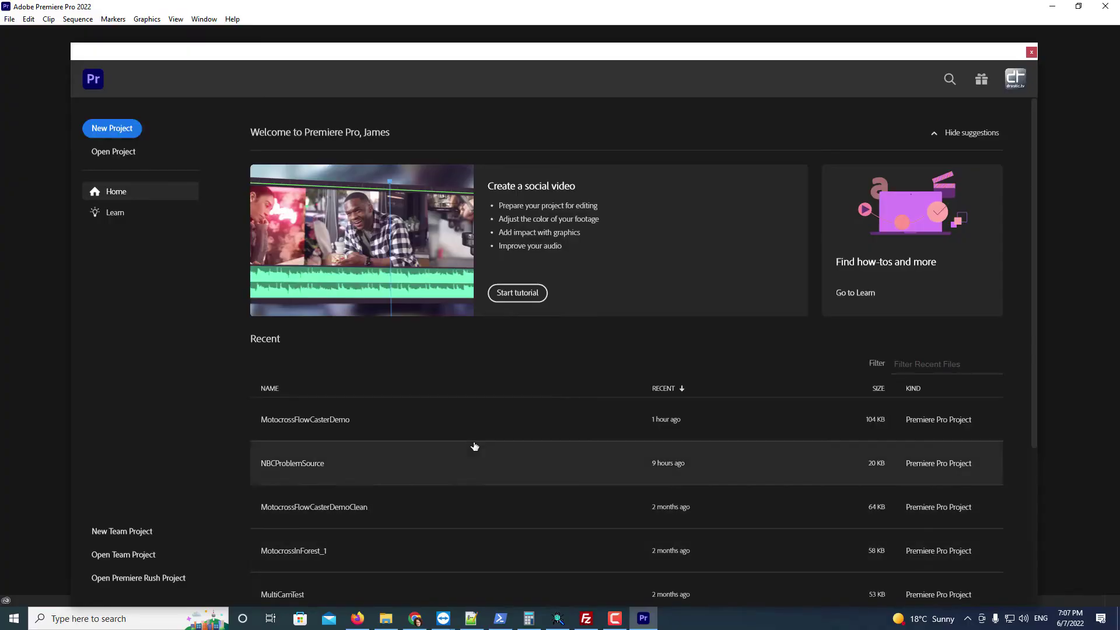
{"action": "left_click", "coordinate": [356, 422]}
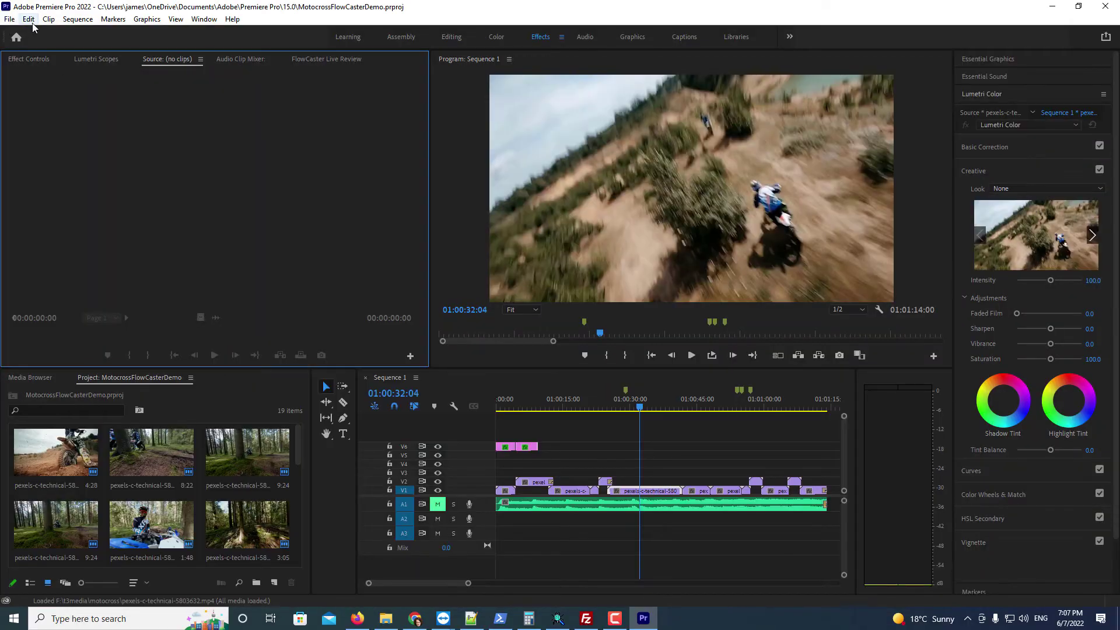
Check that the Playback preferences use FlowCaster Transmitter as audio and video device, and review and accept its transmitter setup
{"action": "left_click", "coordinate": [28, 19]}
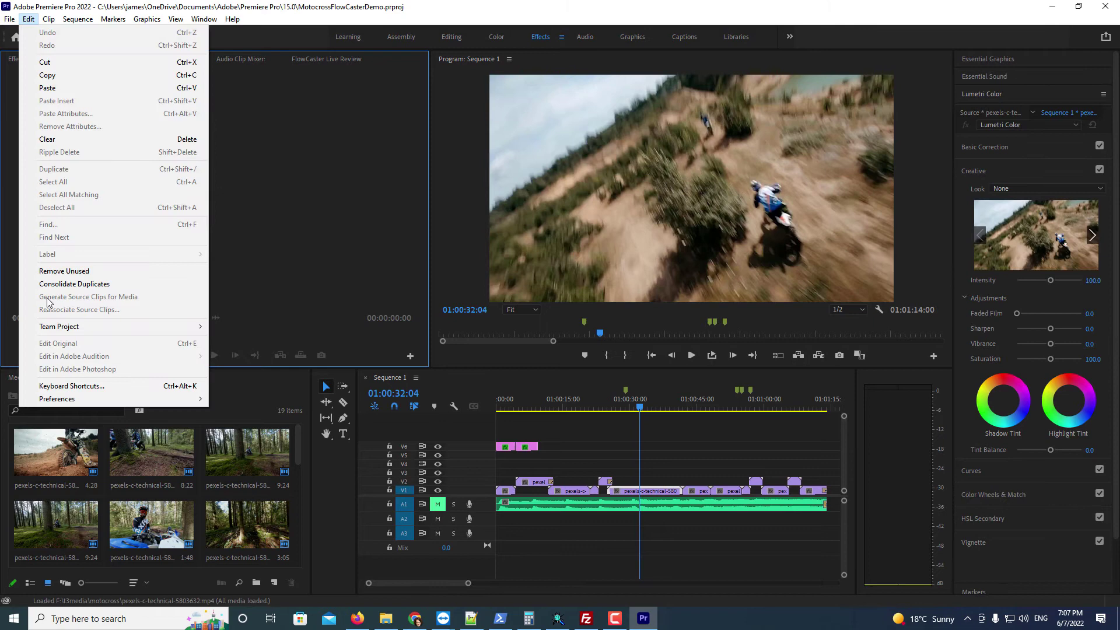
{"action": "mouse_move", "coordinate": [57, 402]}
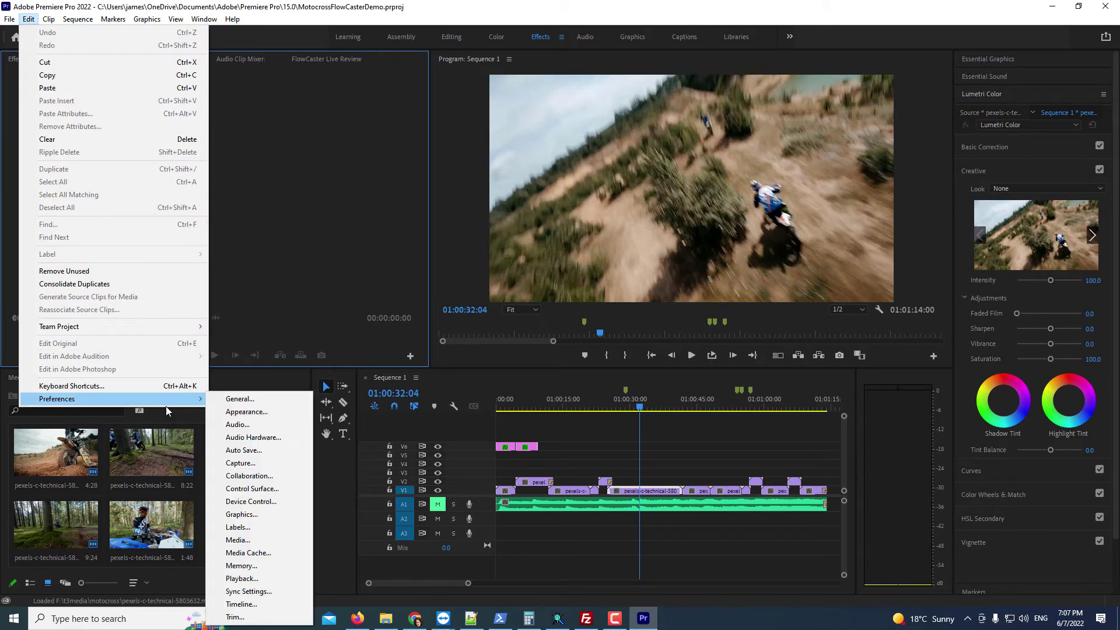
{"action": "left_click", "coordinate": [256, 579]}
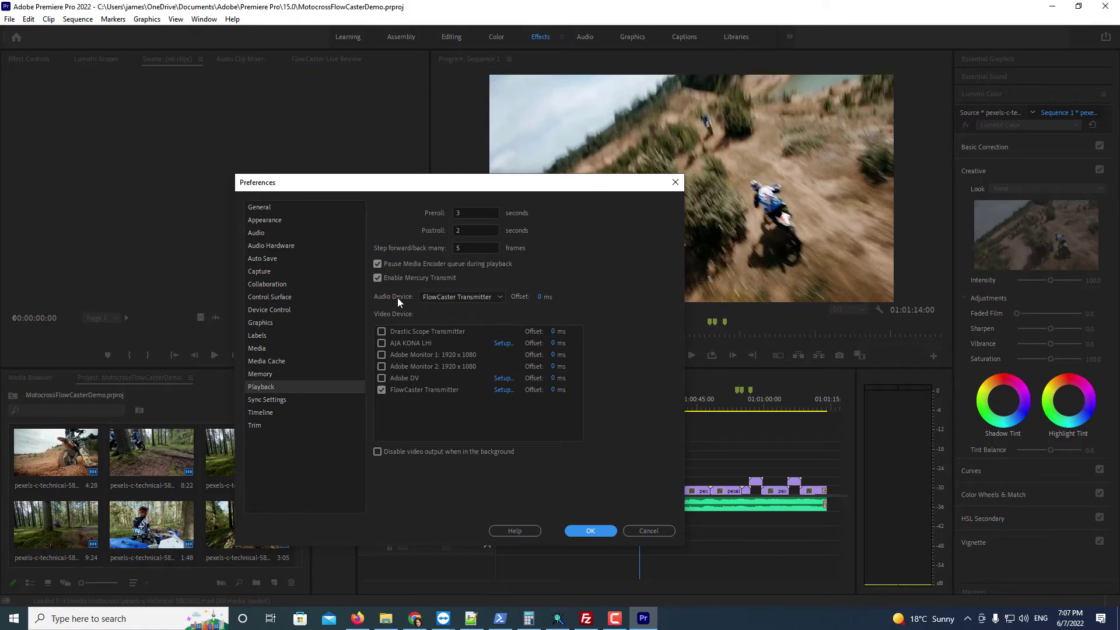
{"action": "left_click", "coordinate": [450, 298]}
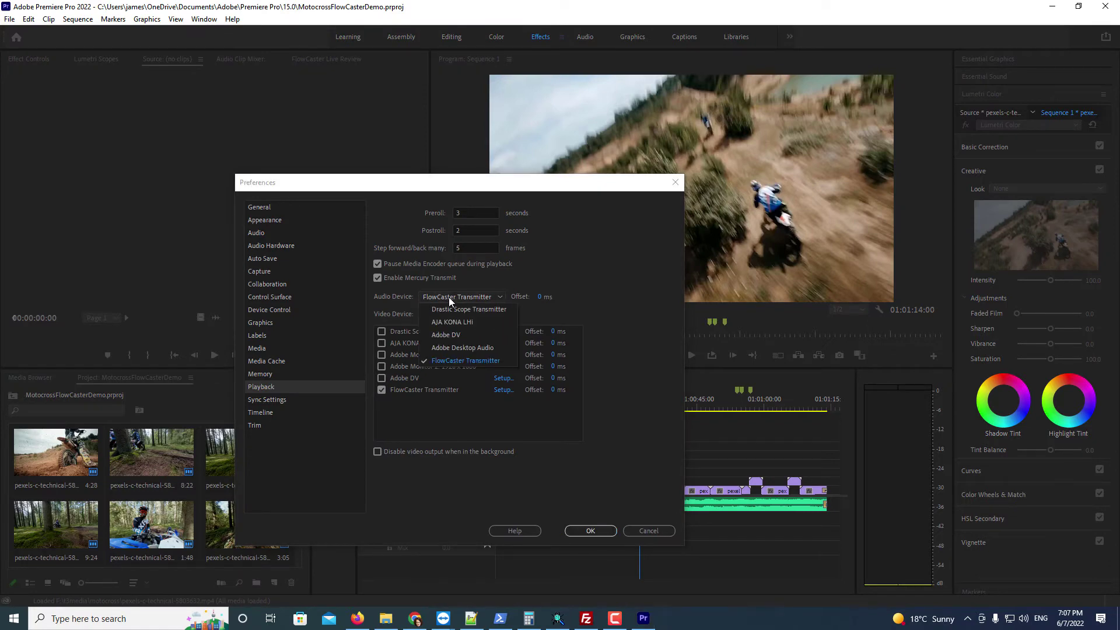
{"action": "left_click", "coordinate": [449, 296]}
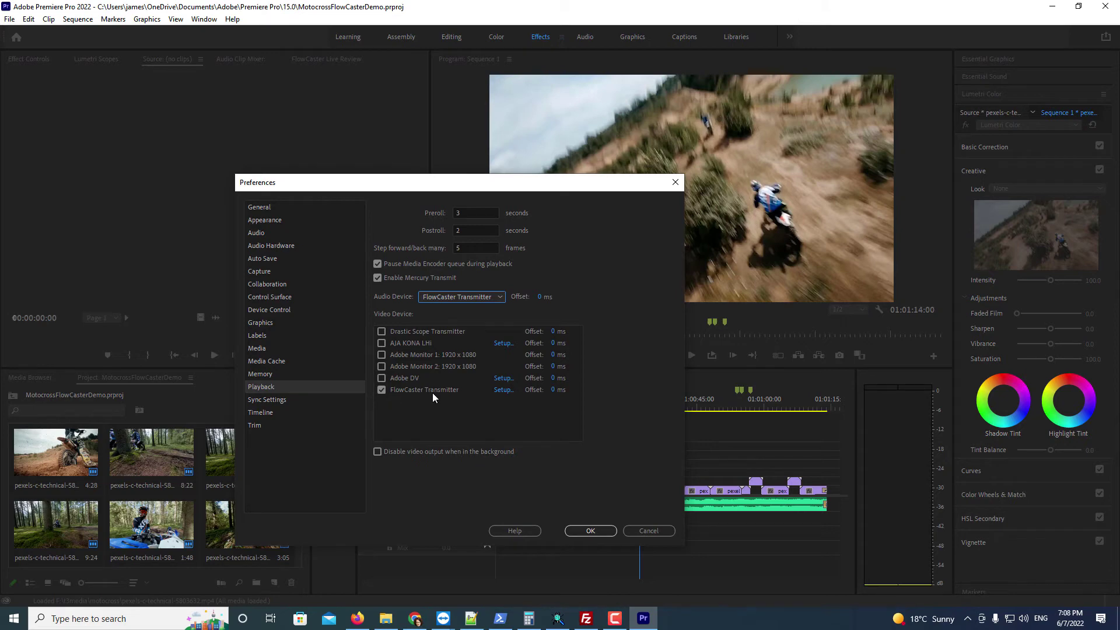
{"action": "left_click", "coordinate": [504, 390]}
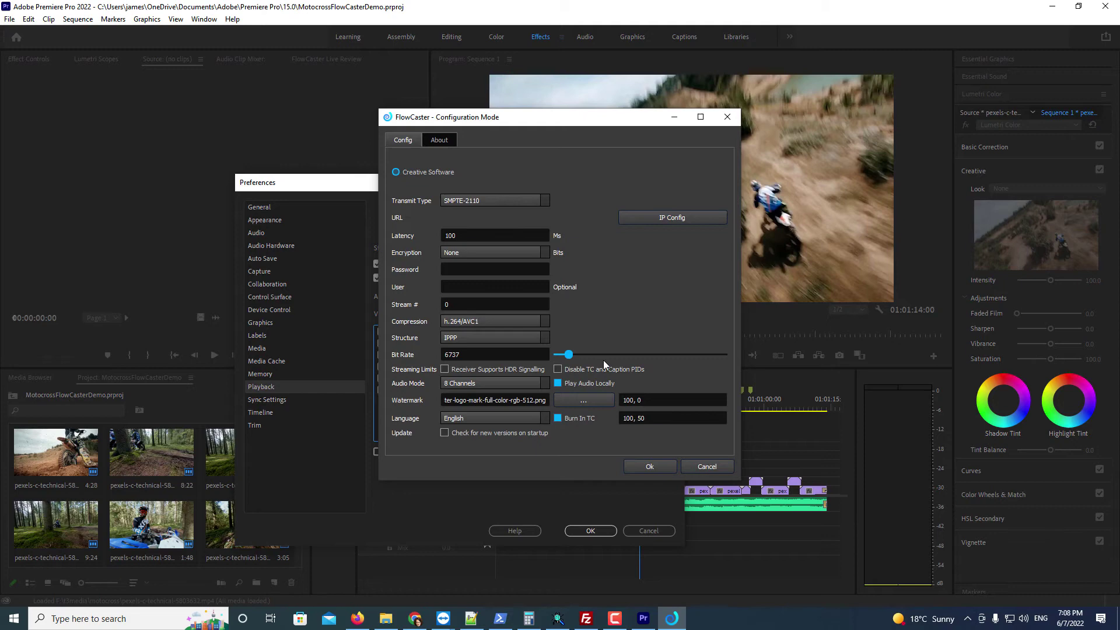
{"action": "left_click", "coordinate": [649, 468]}
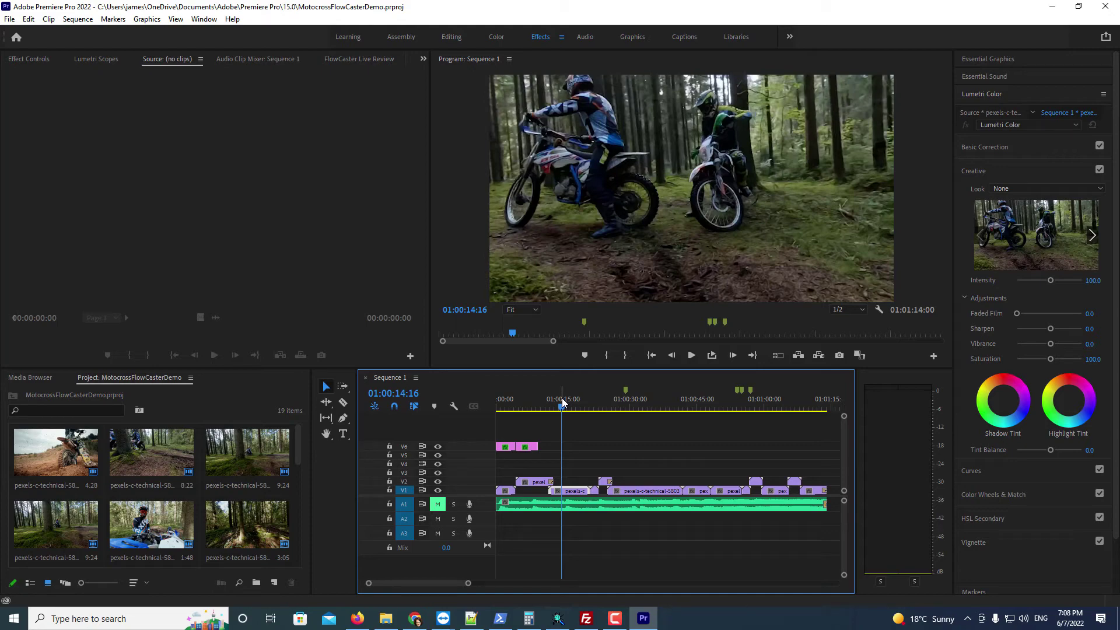
Play Sequence 1 from 01:00:14:16 in the Program monitor
{"action": "left_click", "coordinate": [692, 355]}
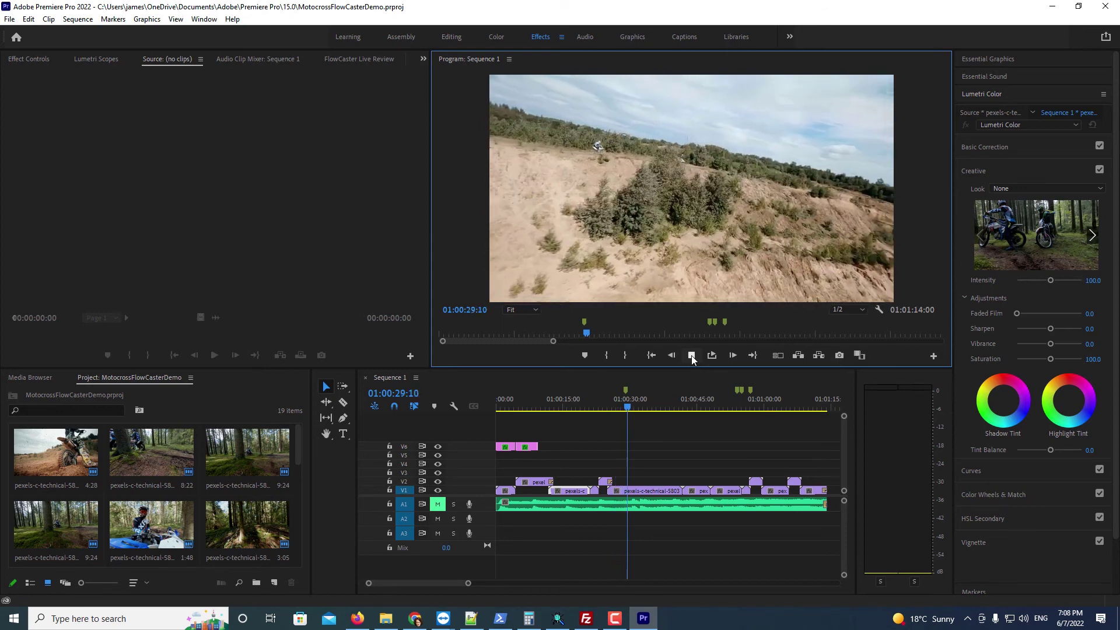
Stop playback and close Premiere Pro, and open the FlowCaster Motocross Demo project in Avid Media Composer
{"action": "left_click", "coordinate": [692, 357]}
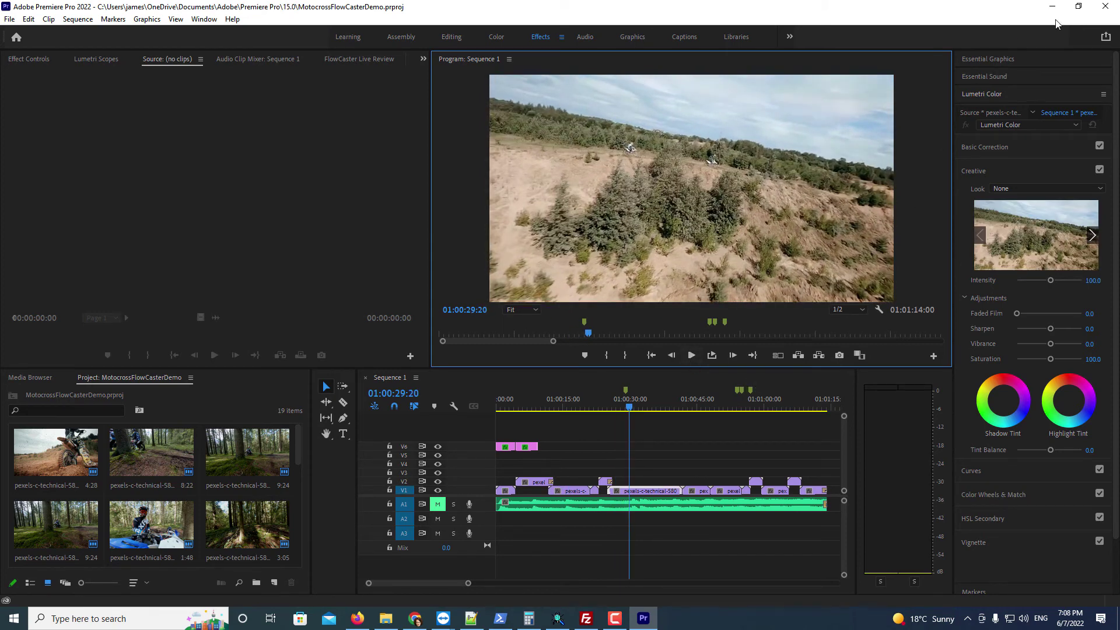
{"action": "left_click", "coordinate": [1106, 6]}
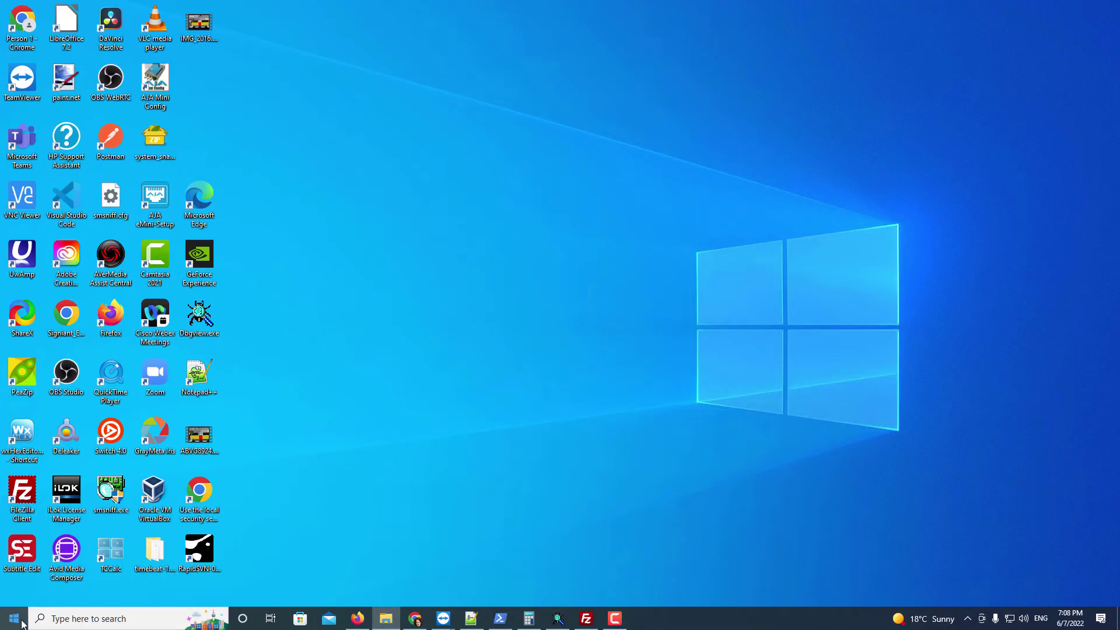
{"action": "left_click", "coordinate": [64, 561]}
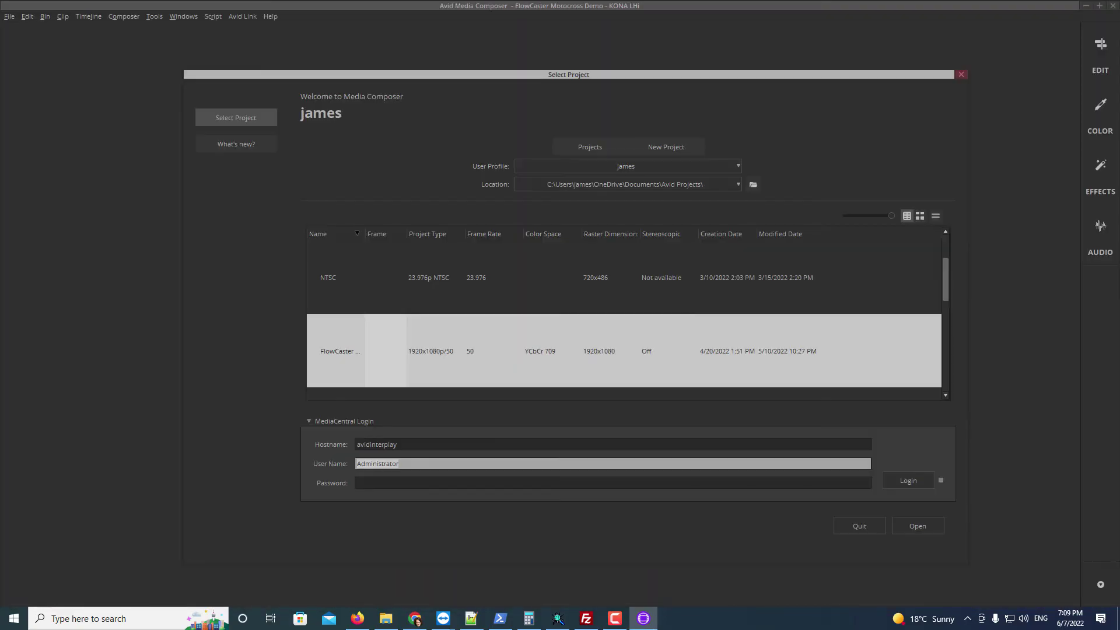
{"action": "double_click", "coordinate": [495, 348]}
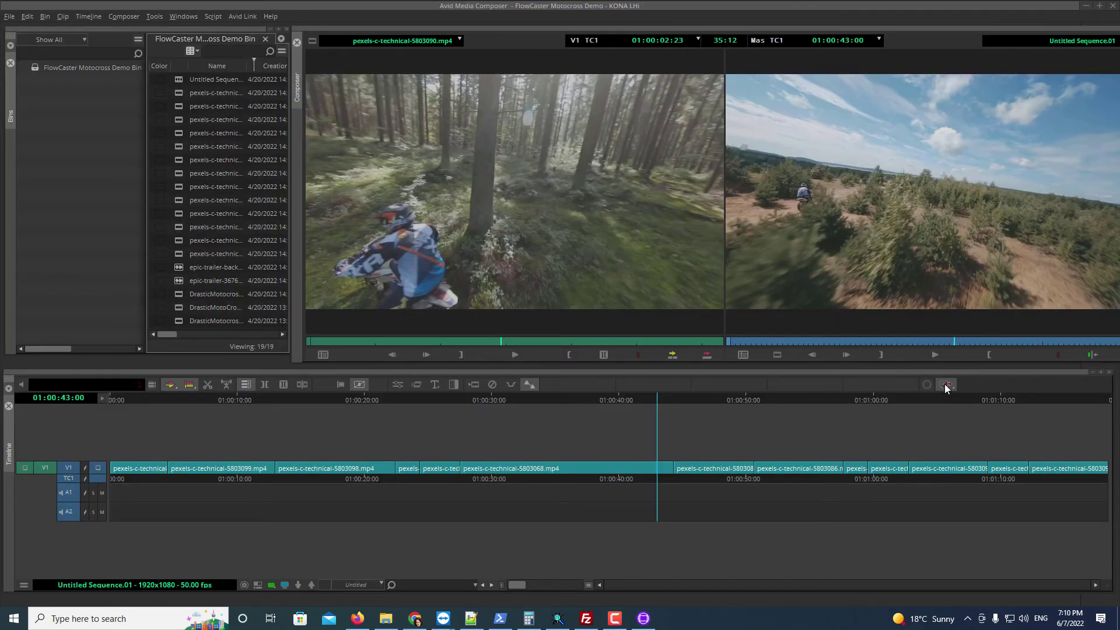
Open the FlowCaster output configuration from the Media Composer timeline, check its SMPTE-2110 transmit settings, and accept them
{"action": "left_click", "coordinate": [945, 385]}
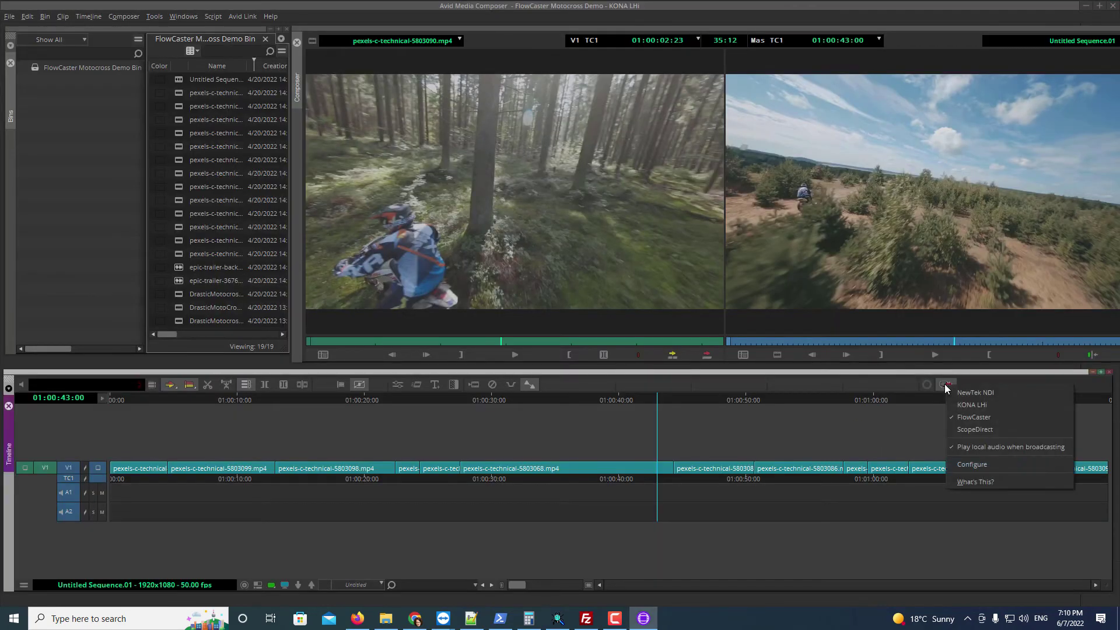
{"action": "left_click", "coordinate": [982, 462]}
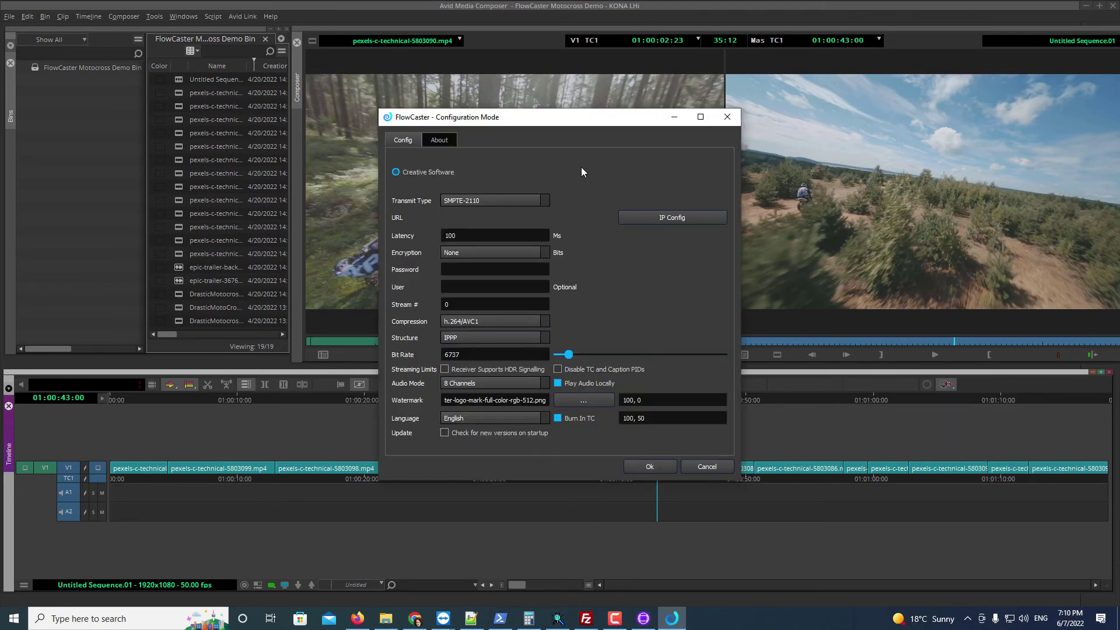
{"action": "left_click", "coordinate": [649, 467]}
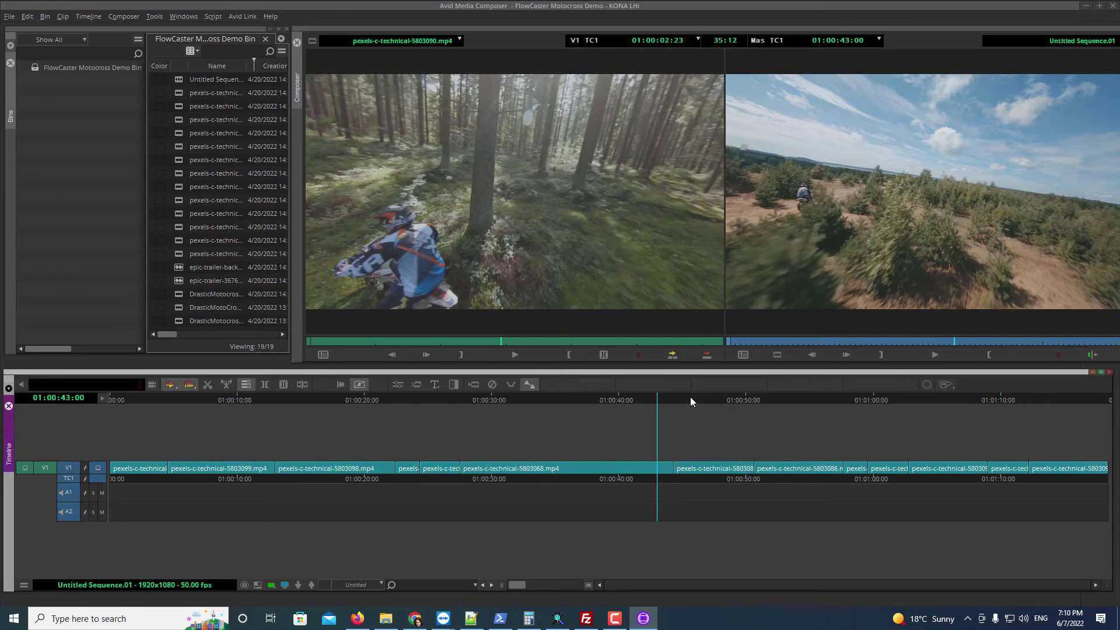
Move the timeline position to 01:00:47:01 and play the sequence in the record monitor
{"action": "left_click_drag", "start_coordinate": [691, 397], "coordinate": [709, 398]}
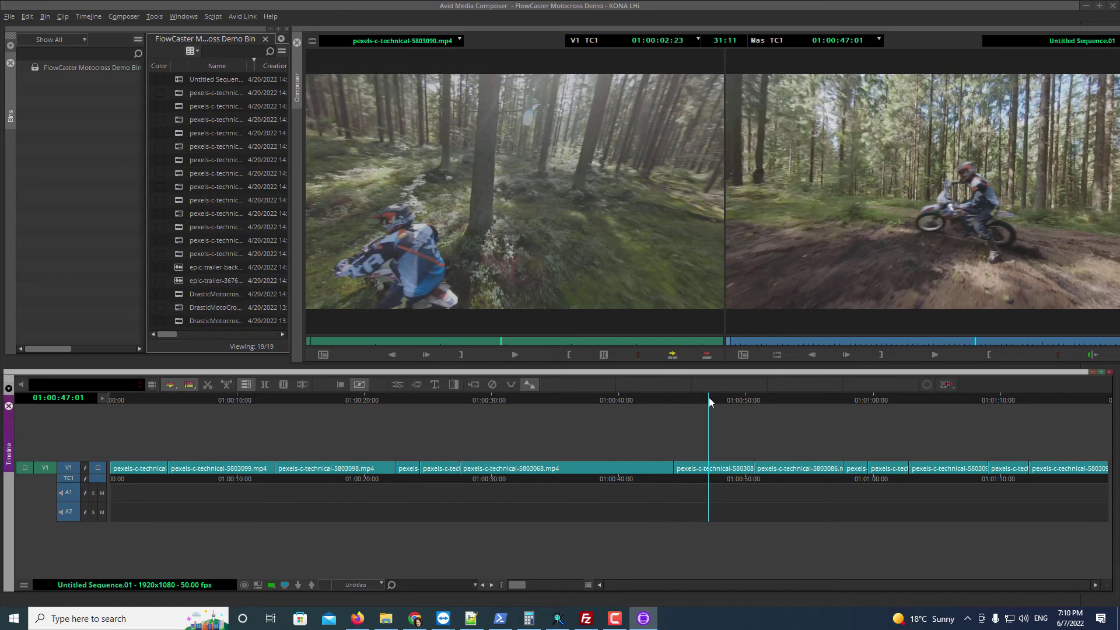
{"action": "left_click", "coordinate": [935, 356]}
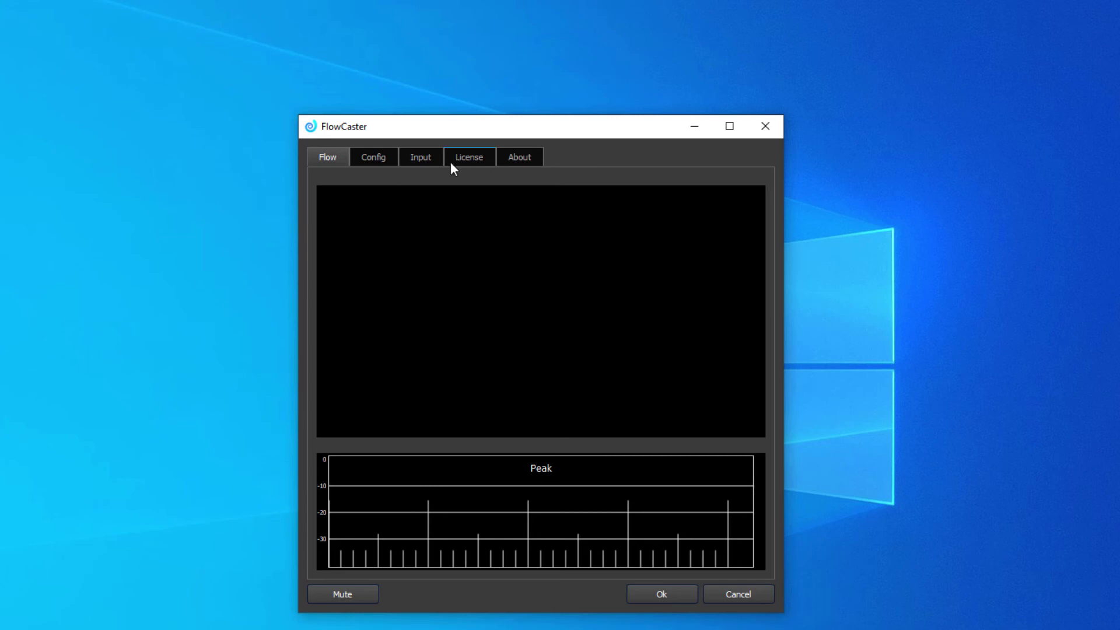
Switch to the standalone FlowCaster application and set its input board type to Desktop
{"action": "left_click", "coordinate": [421, 157]}
{"action": "left_click", "coordinate": [518, 315]}
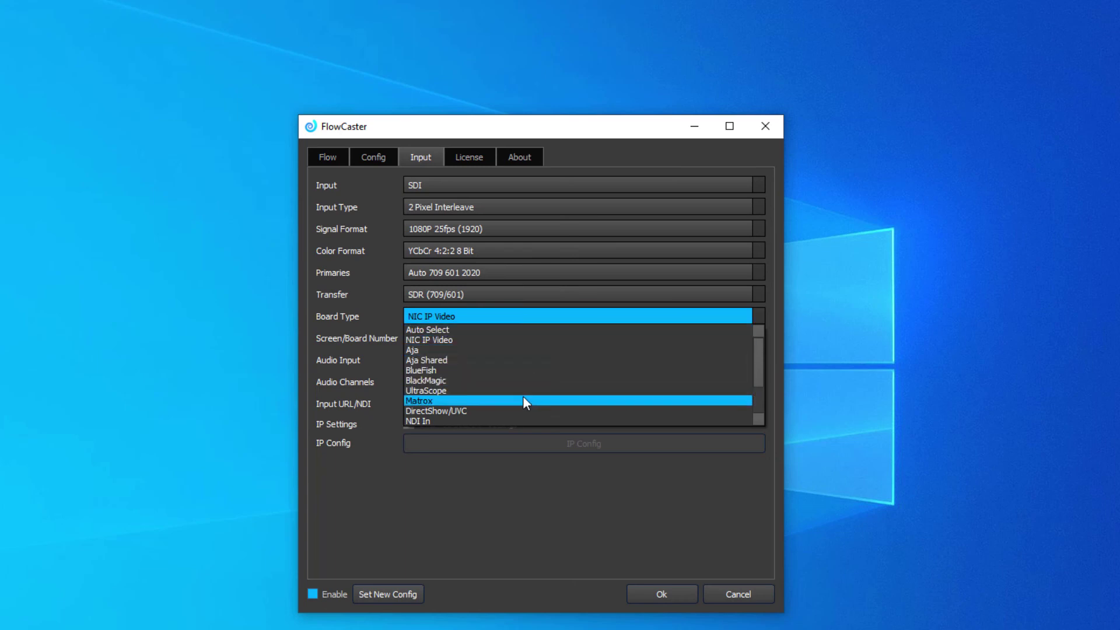
{"action": "scroll", "coordinate": [523, 400], "scroll_direction": "down", "scroll_amount": 1}
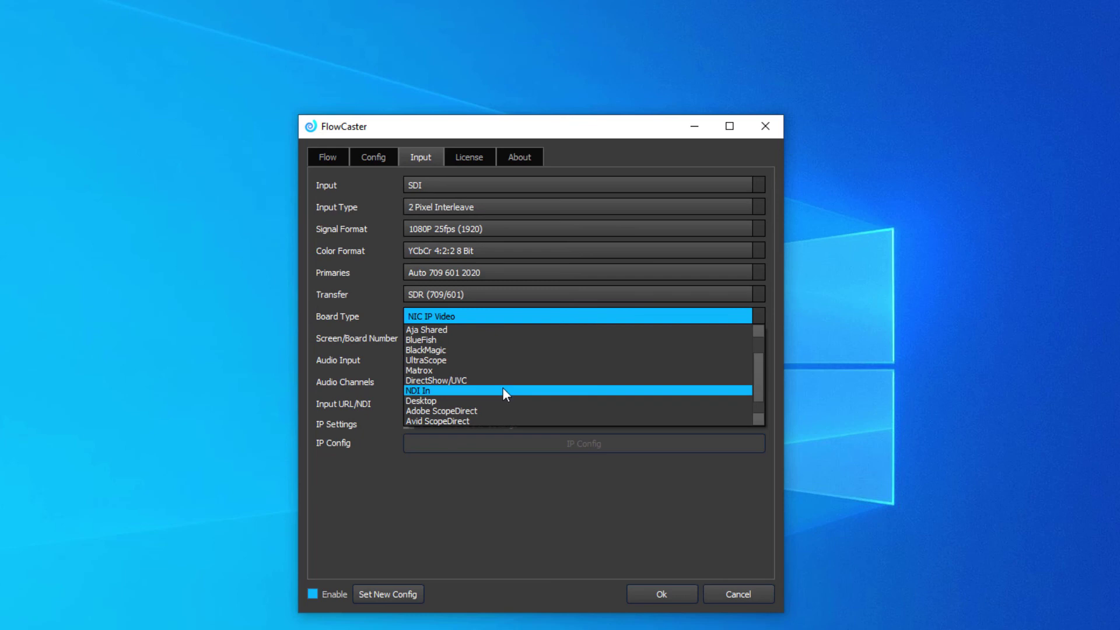
{"action": "left_click", "coordinate": [508, 401]}
Set FlowCaster's transmit type to SMPTE-2110, accept the IP video setup, and apply the new configuration
{"action": "left_click", "coordinate": [374, 163]}
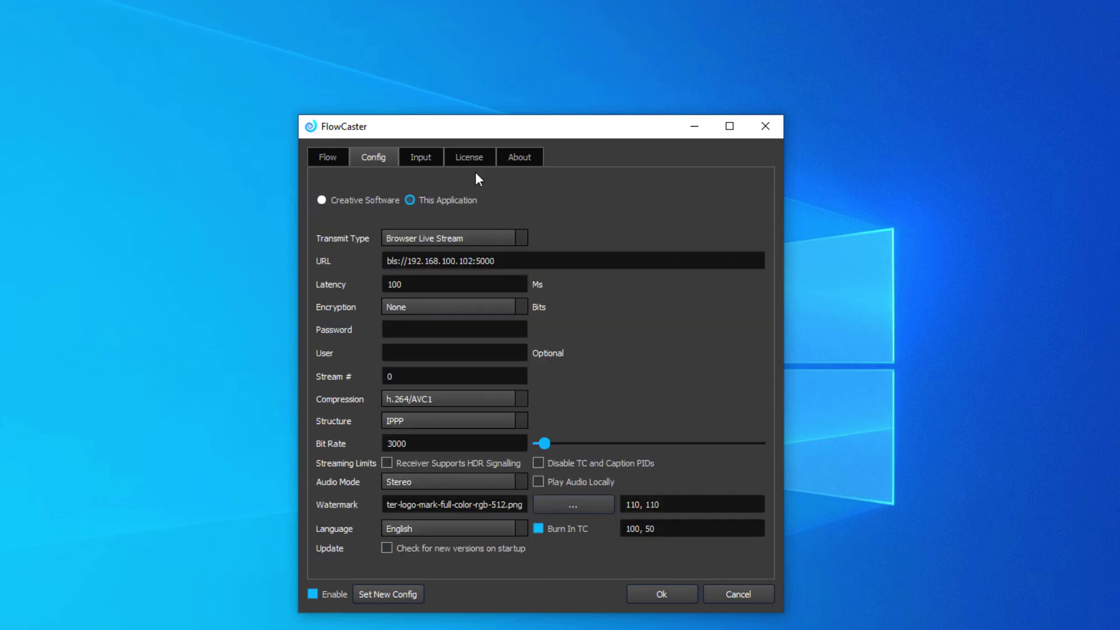
{"action": "left_click", "coordinate": [500, 237]}
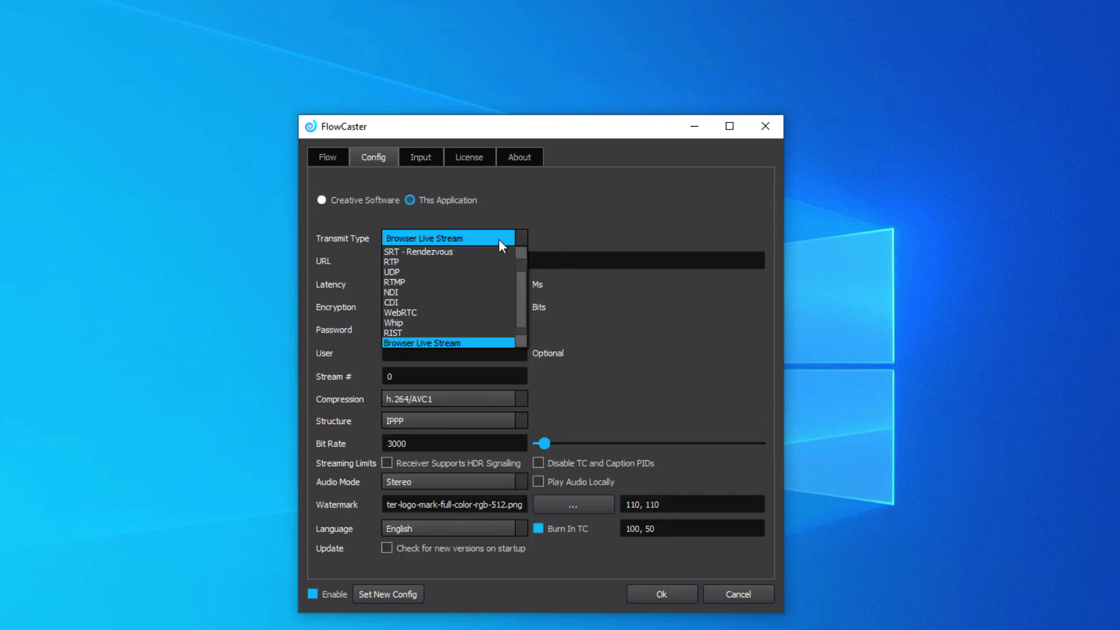
{"action": "scroll", "coordinate": [438, 338], "scroll_direction": "down", "scroll_amount": 2}
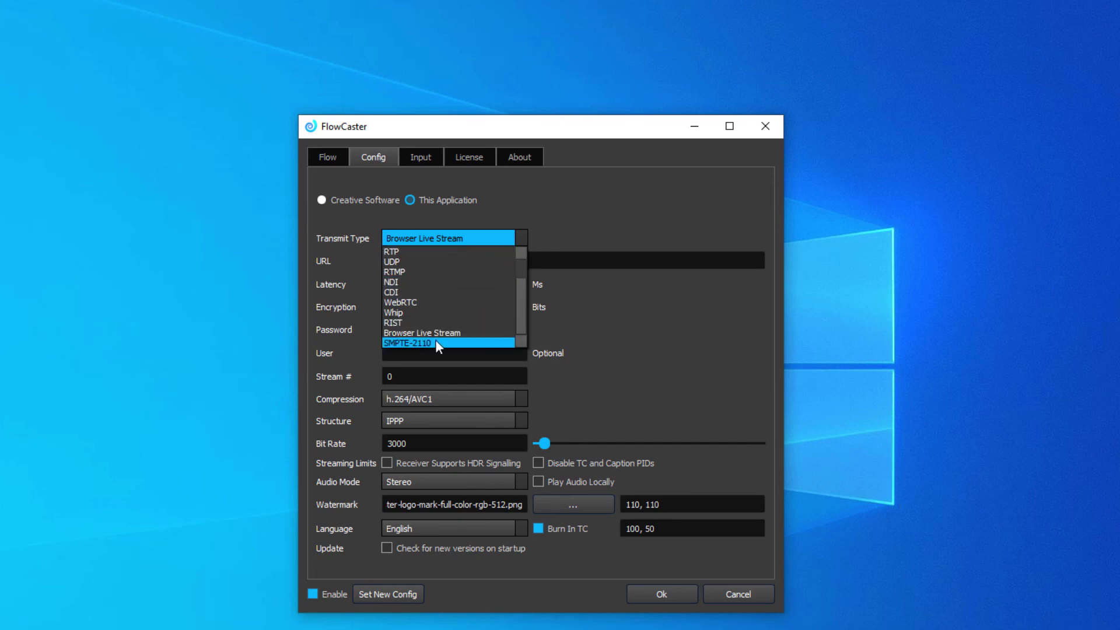
{"action": "left_click", "coordinate": [435, 340]}
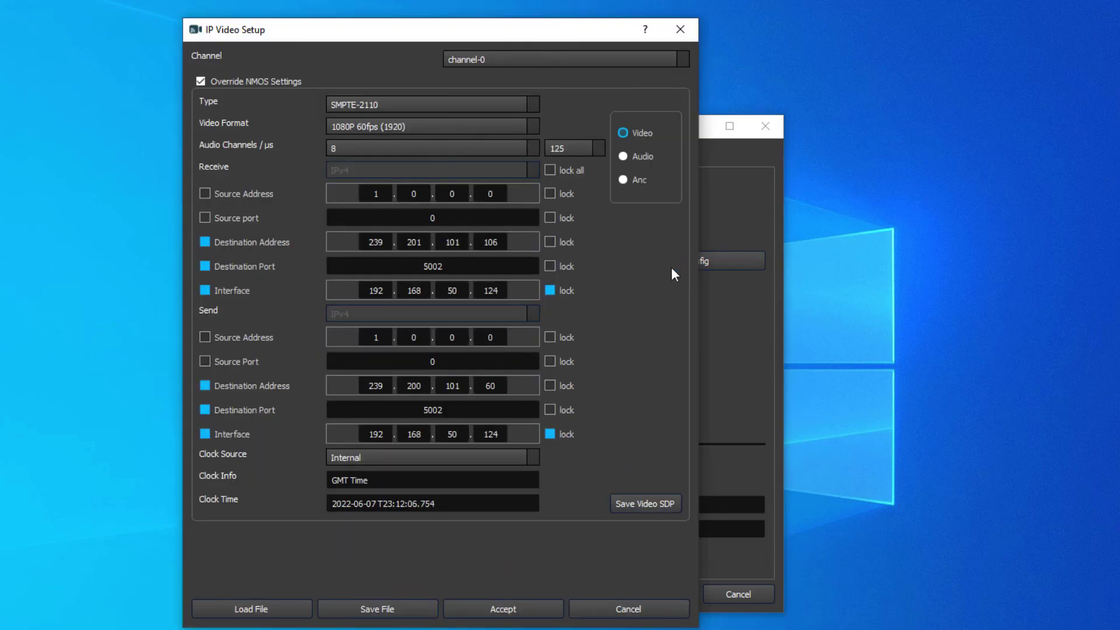
{"action": "left_click", "coordinate": [523, 609]}
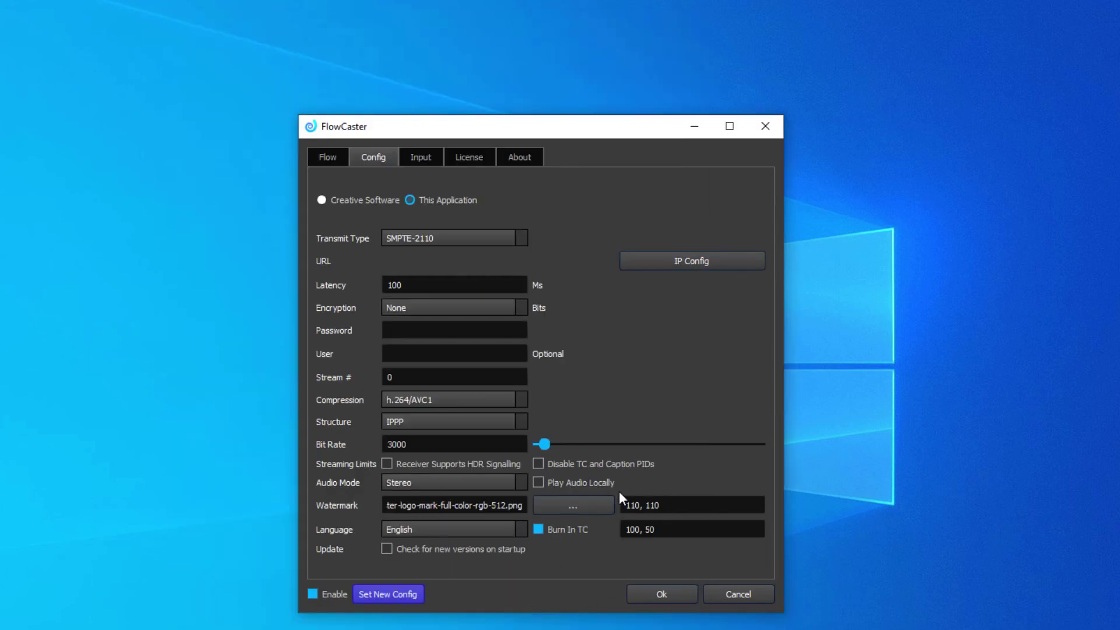
{"action": "left_click", "coordinate": [388, 594]}
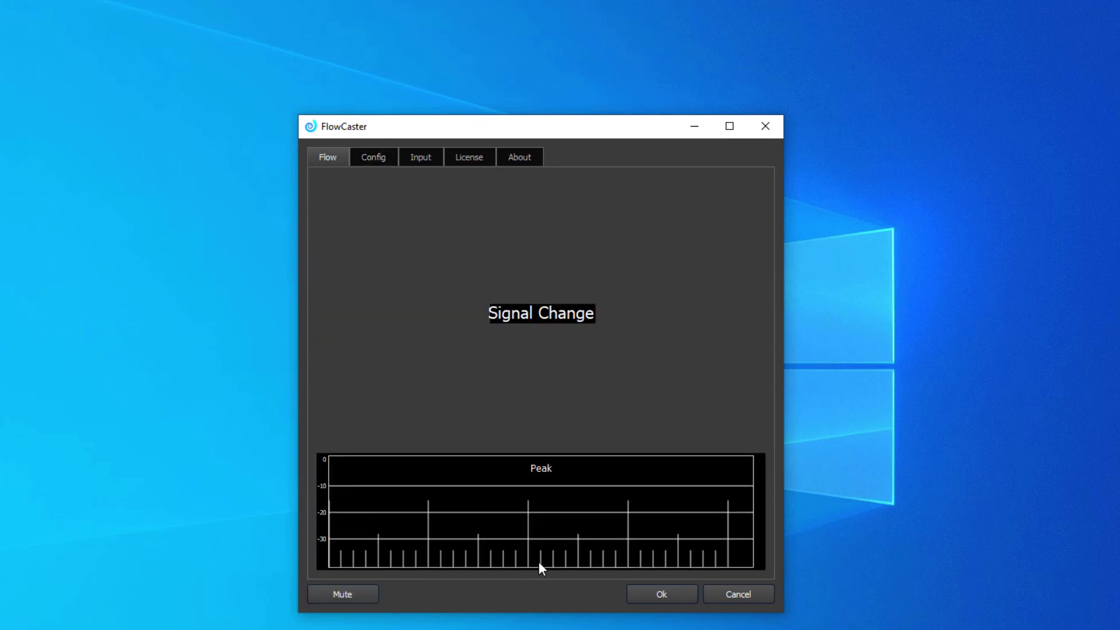